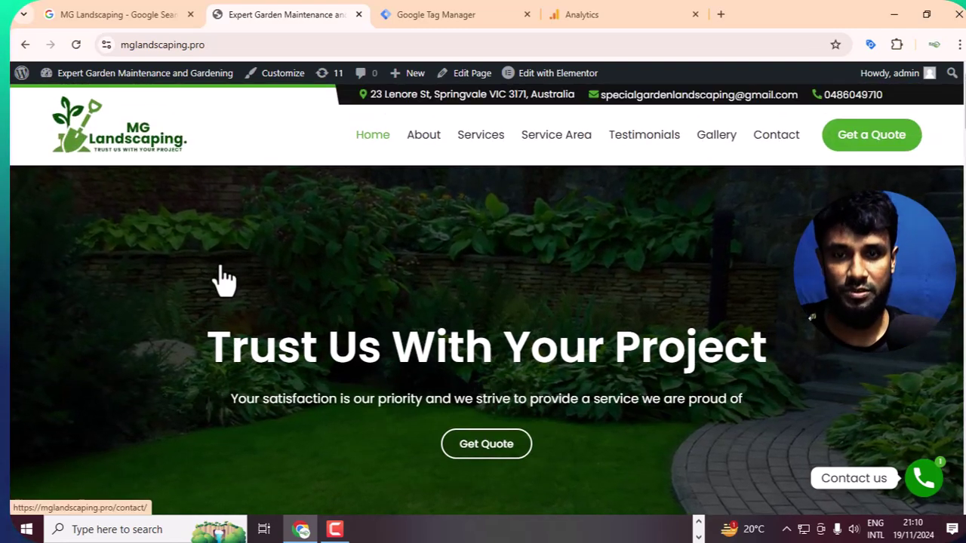
# Open the YouTube website in a new browser tab by searching Google for youtube.
pyautogui.click(443, 16)
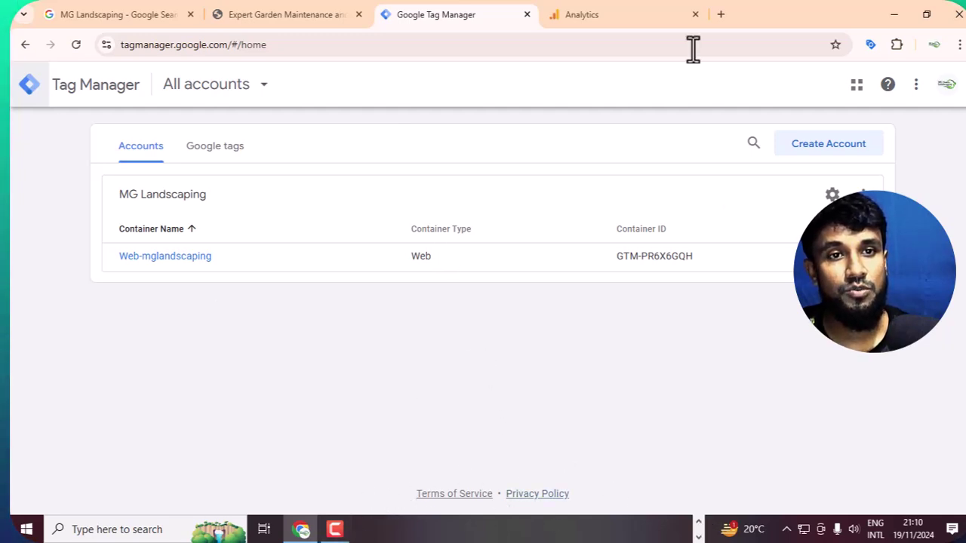
pyautogui.click(720, 14)
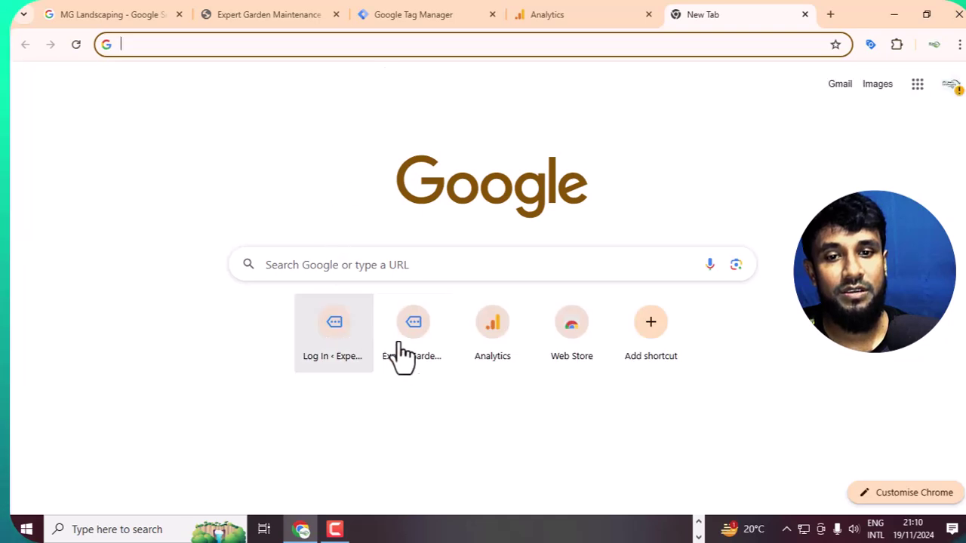
pyautogui.click(216, 45)
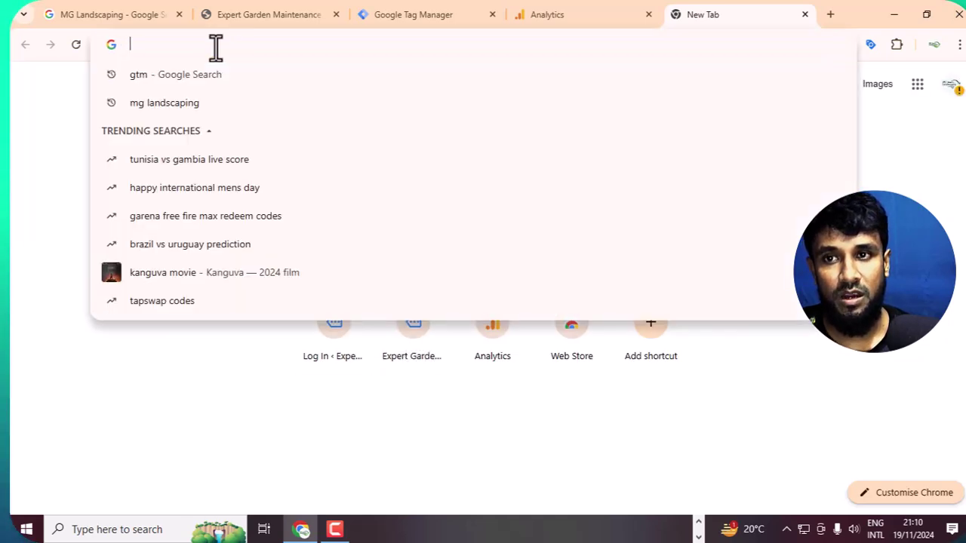
pyautogui.write('you')
pyautogui.press('Return')
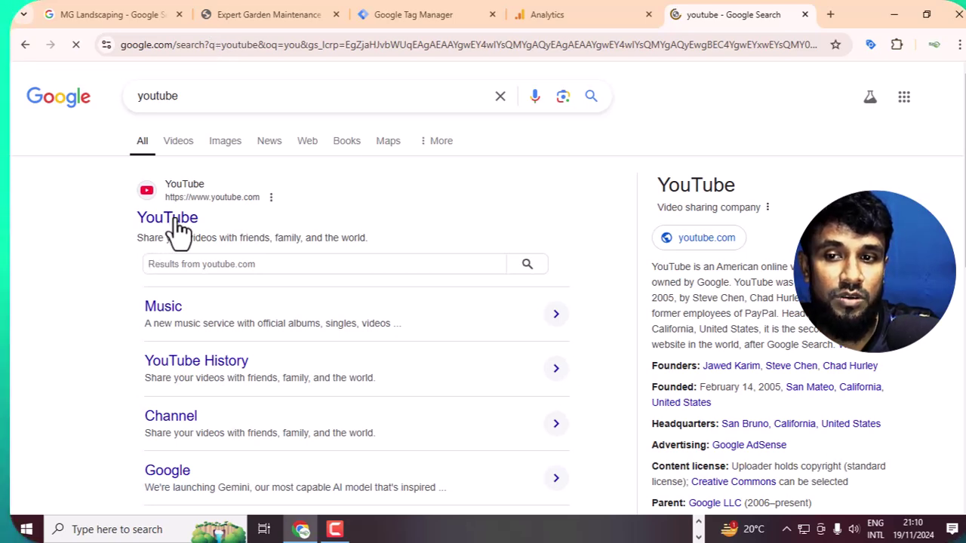
pyautogui.click(186, 234)
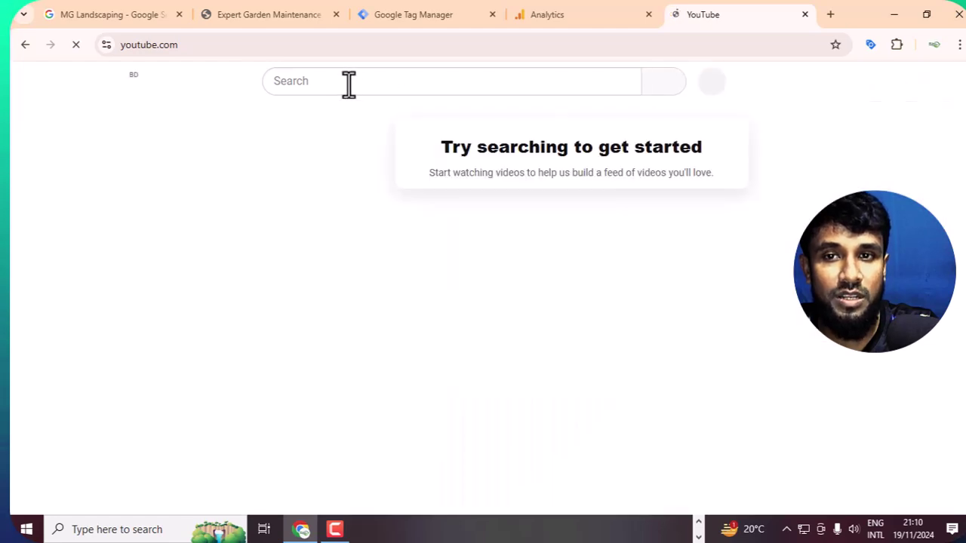
# Search YouTube for the top rated digital marketing channel and allow the site to show notifications.
pyautogui.click(348, 82)
pyautogui.write('ami')
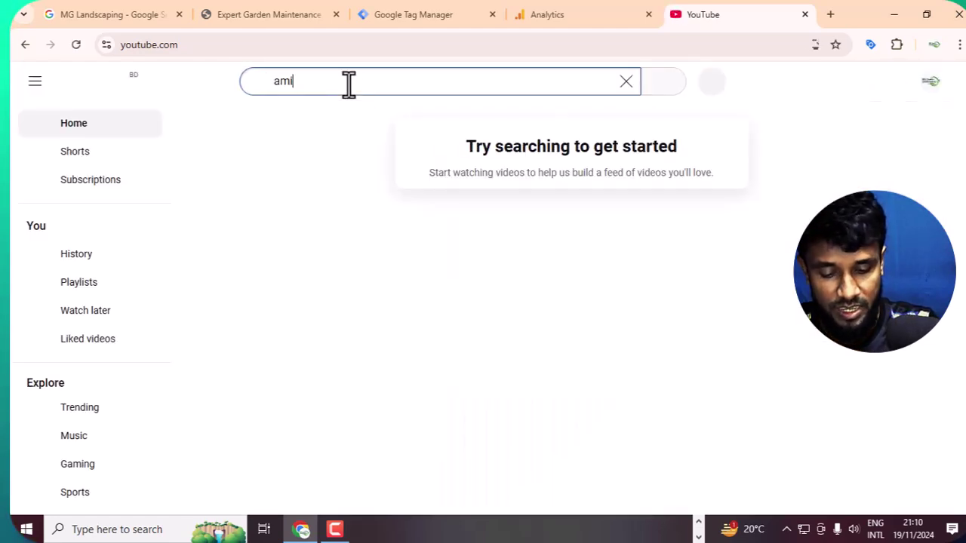
pyautogui.write('n top rated')
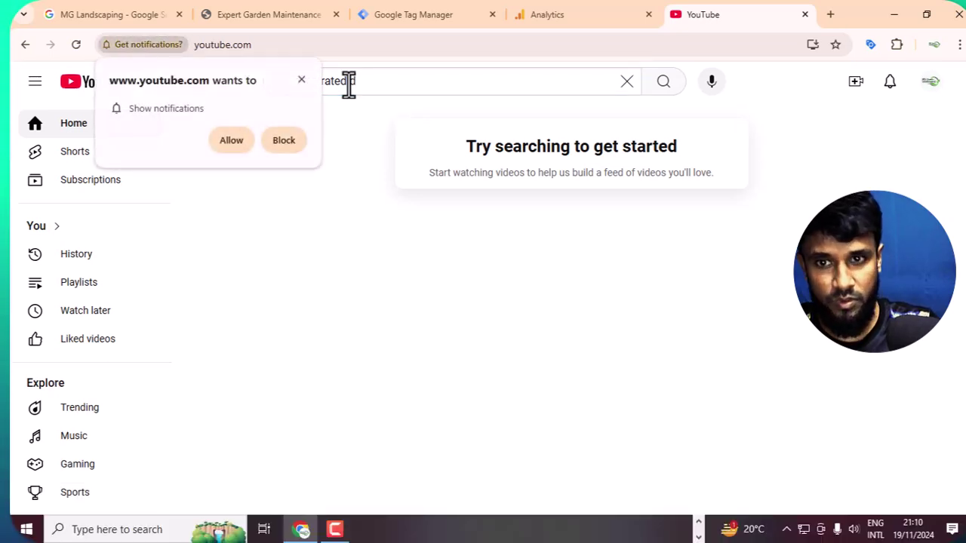
pyautogui.click(231, 141)
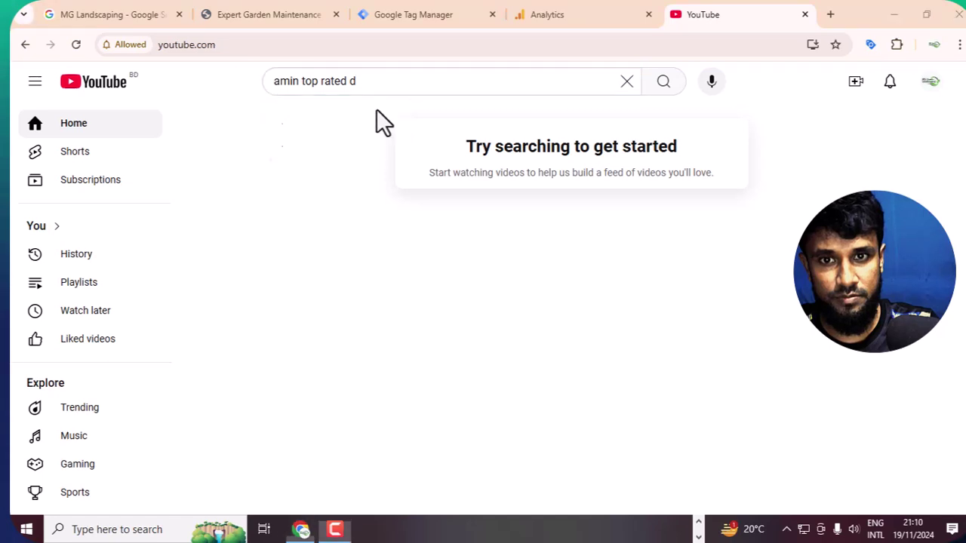
pyautogui.click(369, 79)
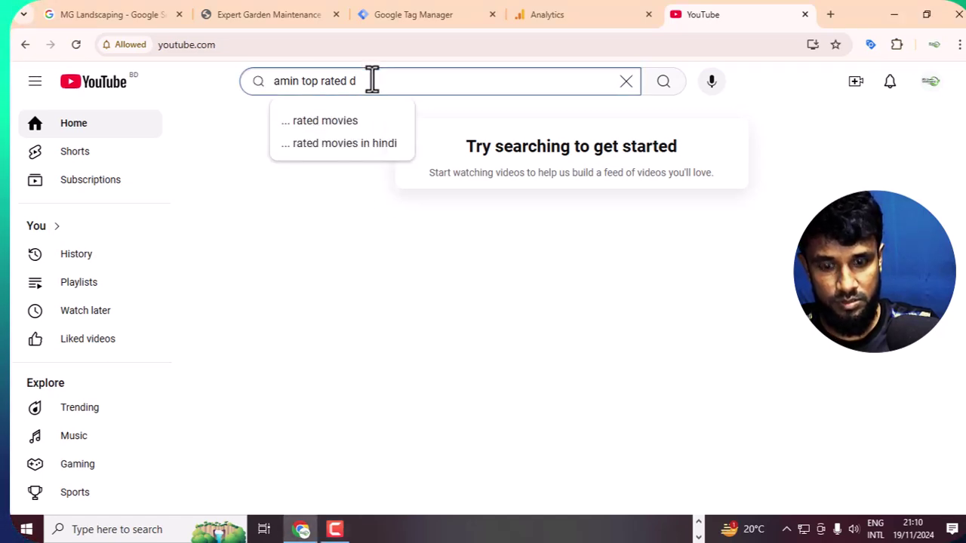
pyautogui.write('igital ma')
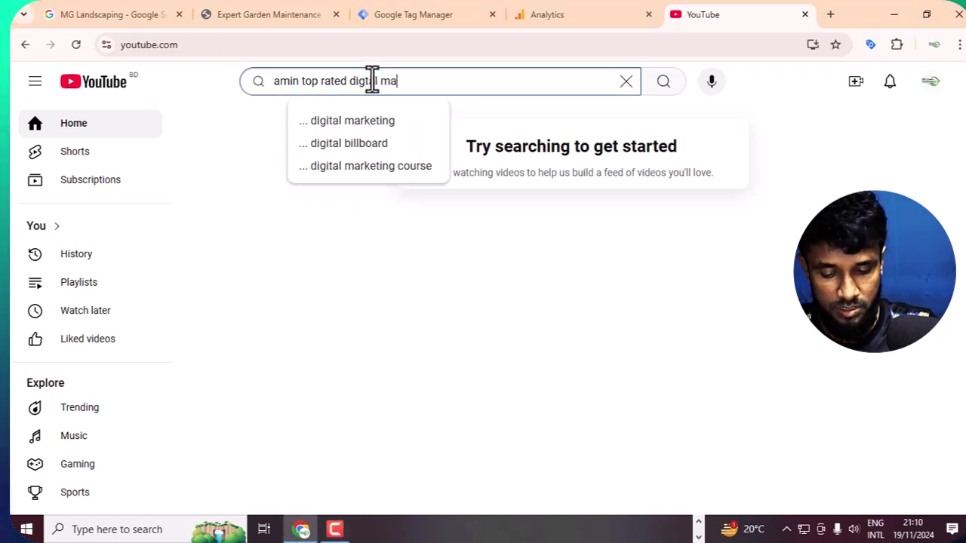
pyautogui.write('rketing')
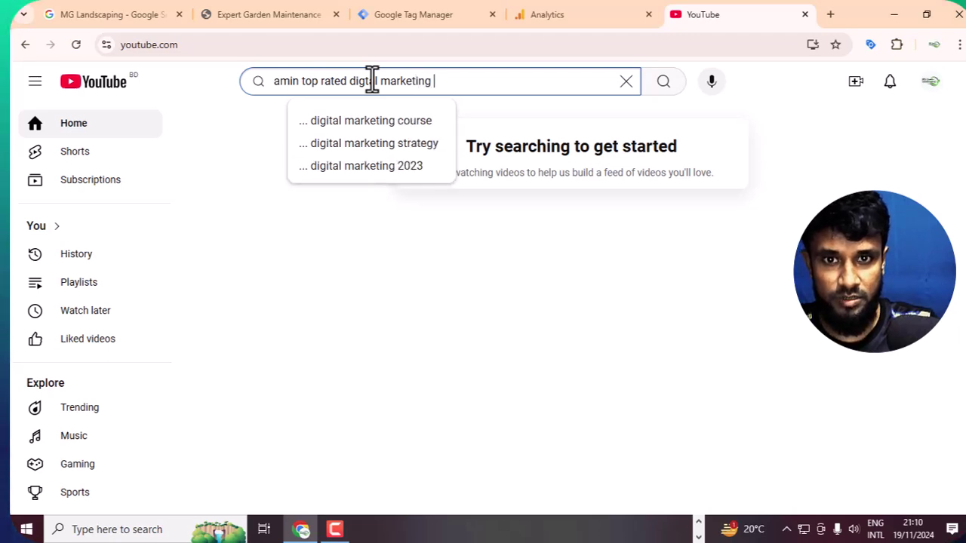
pyautogui.press('Return')
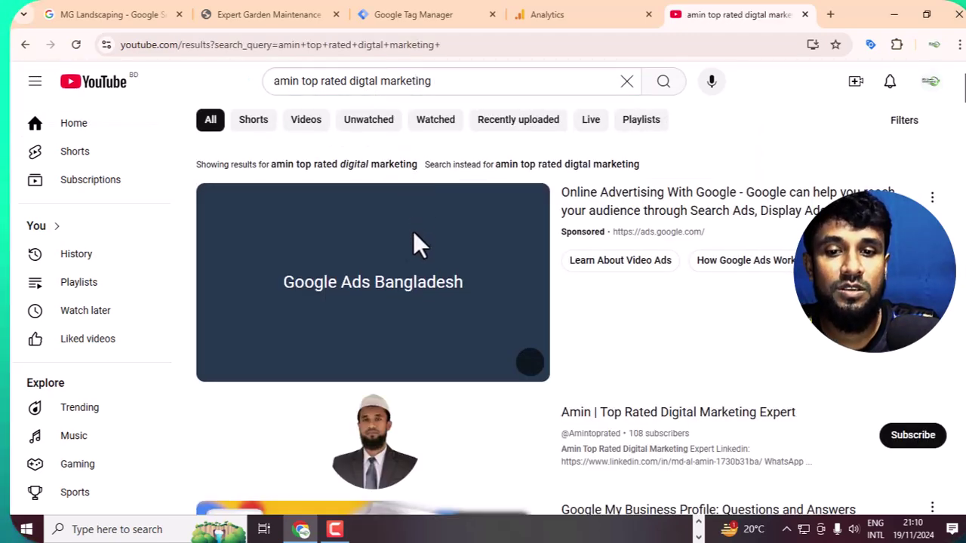
# Open the Top Rated Digital Marketing Expert channel from the search results and show its list of videos.
pyautogui.click(381, 436)
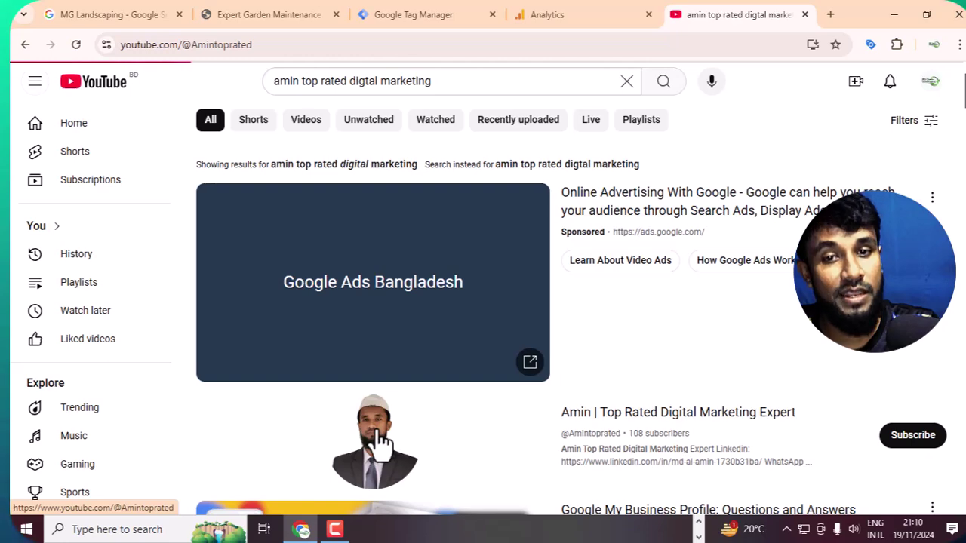
pyautogui.scroll(-4, 442, 352)
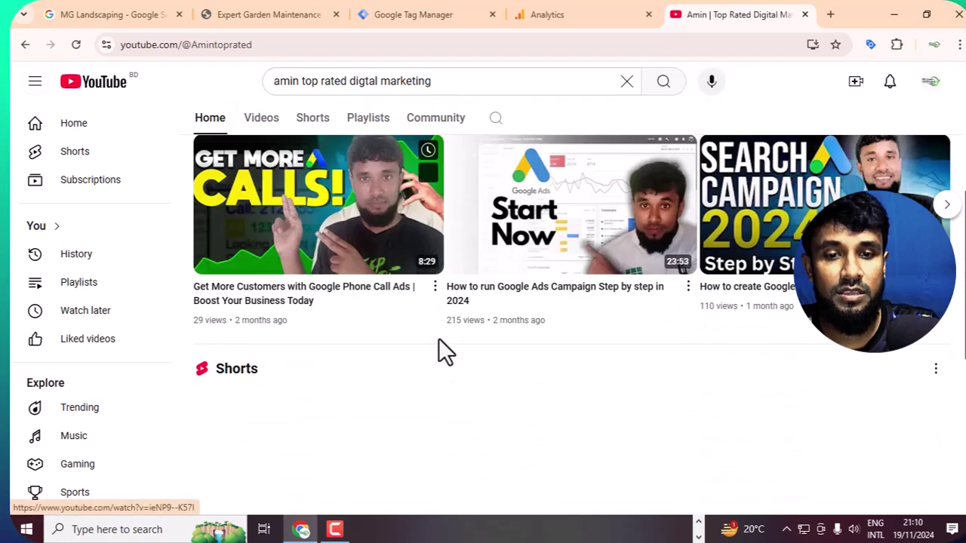
pyautogui.scroll(5, 445, 350)
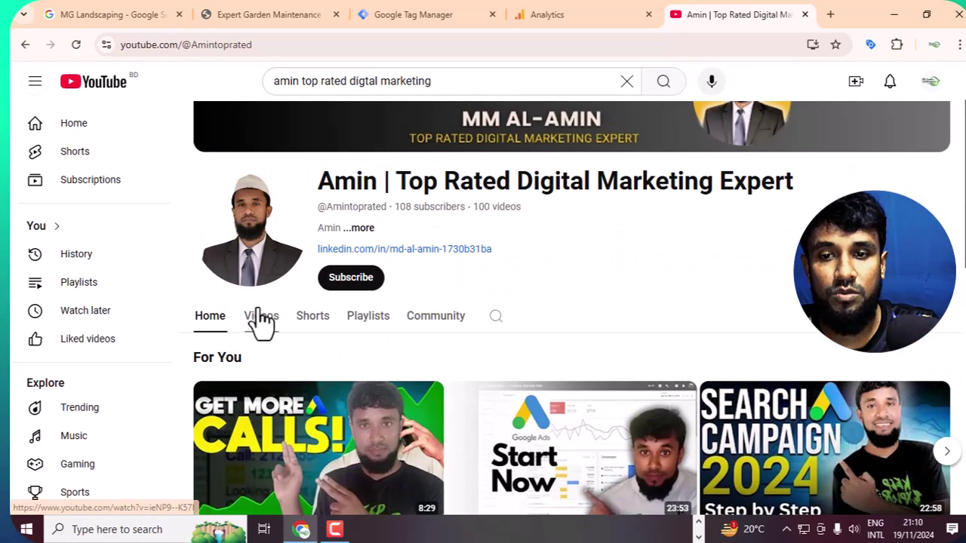
pyautogui.click(260, 319)
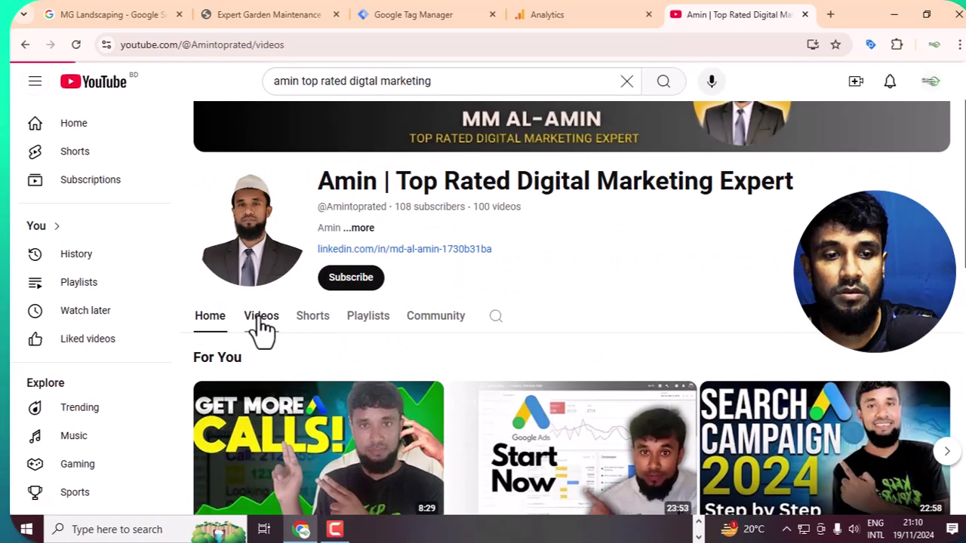
# Look through the channel's uploaded videos for the Google Ads, GTM and conversion tracking tutorials.
pyautogui.scroll(-5, 545, 375)
pyautogui.scroll(-10, 593, 411)
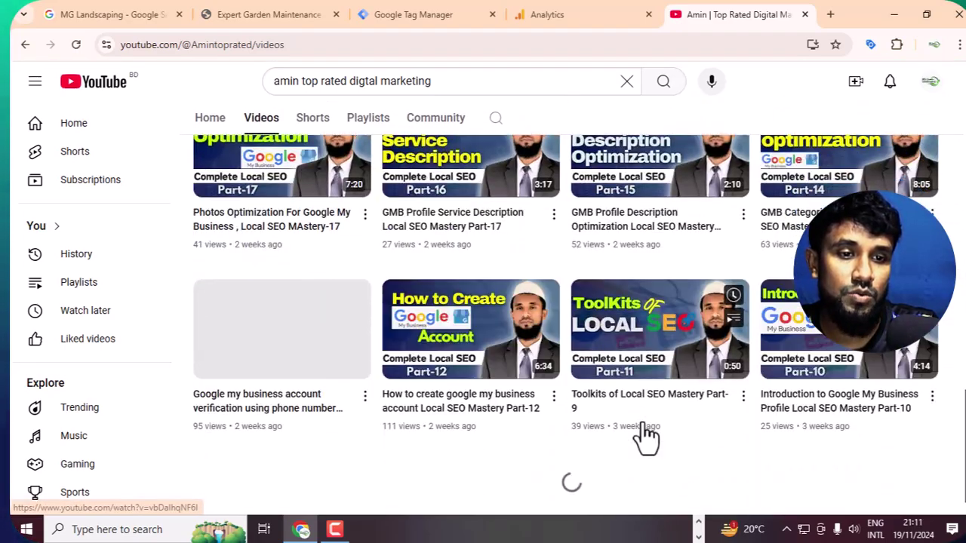
pyautogui.scroll(3, 490, 354)
pyautogui.scroll(-8, 488, 342)
pyautogui.scroll(-10, 495, 373)
pyautogui.scroll(-8, 502, 377)
pyautogui.scroll(-5, 517, 385)
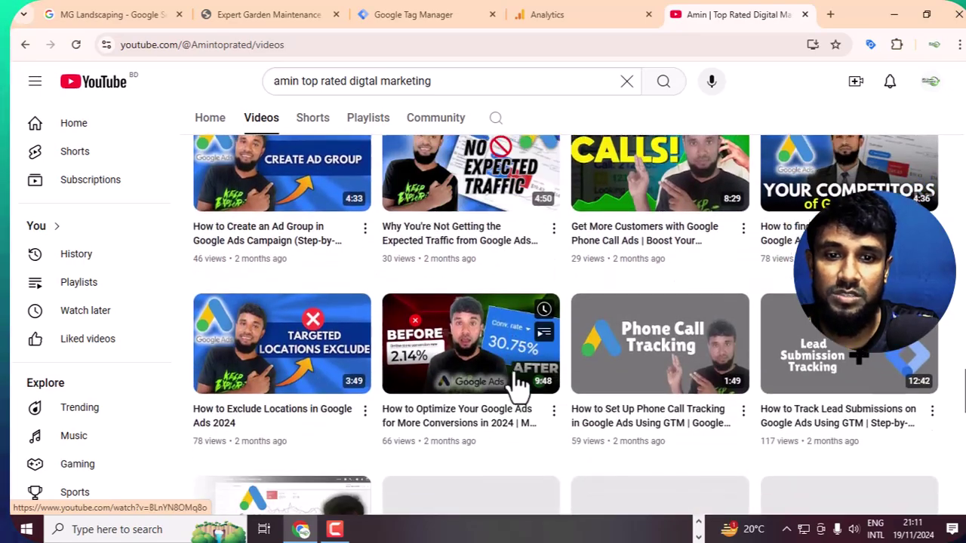
pyautogui.scroll(-2, 521, 384)
pyautogui.scroll(2, 523, 385)
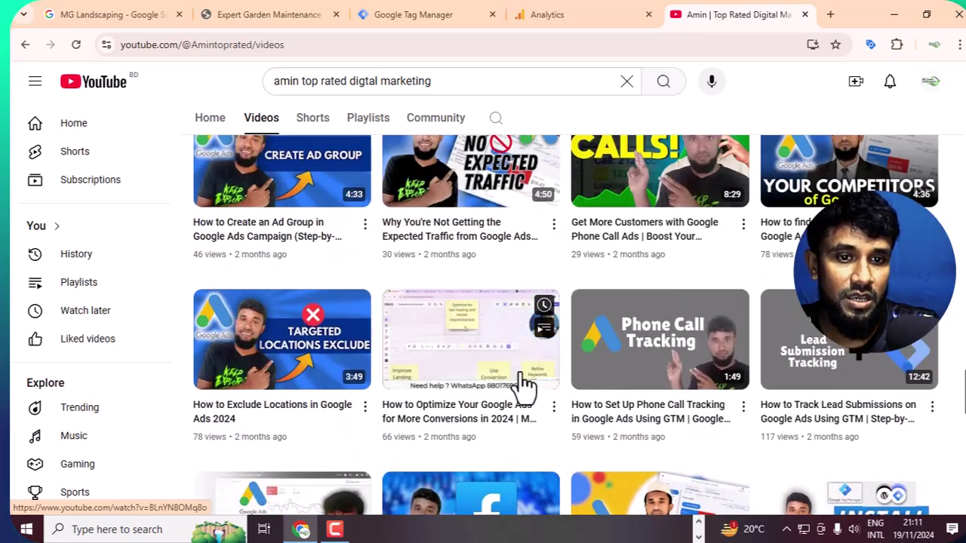
pyautogui.scroll(-3, 524, 386)
pyautogui.scroll(-1, 626, 388)
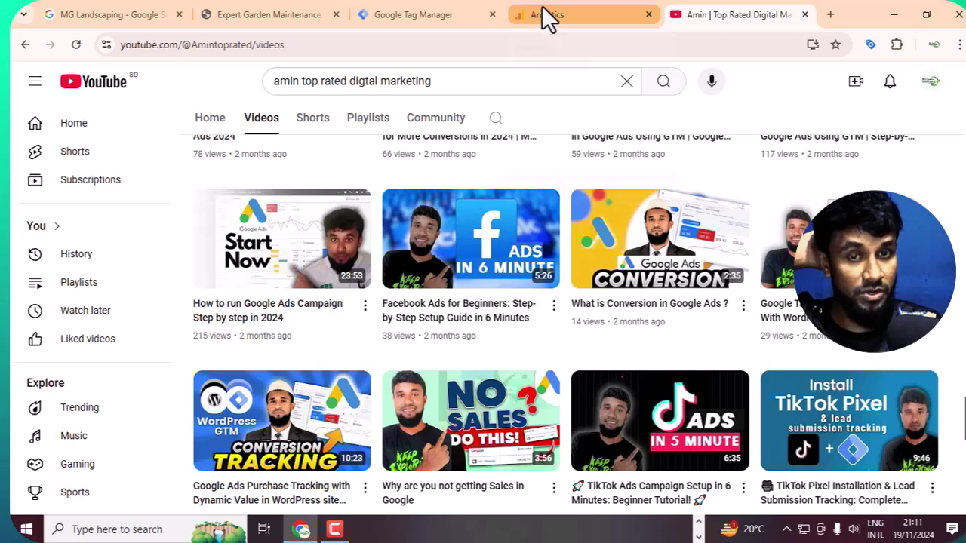
# Switch to Google Analytics, reload it from the base address analytics.google.com and start creating an account.
pyautogui.click(595, 17)
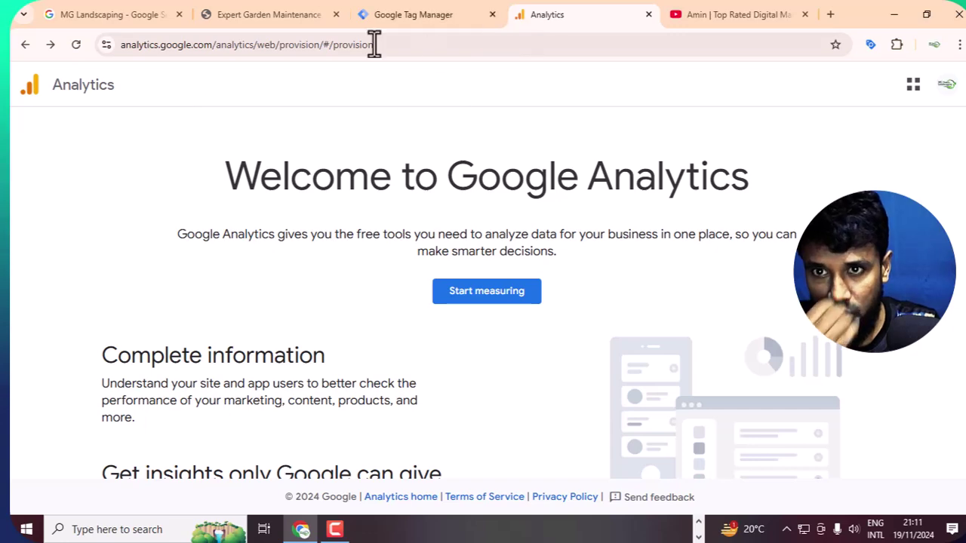
pyautogui.moveTo(211, 45); pyautogui.dragTo(700, 58)
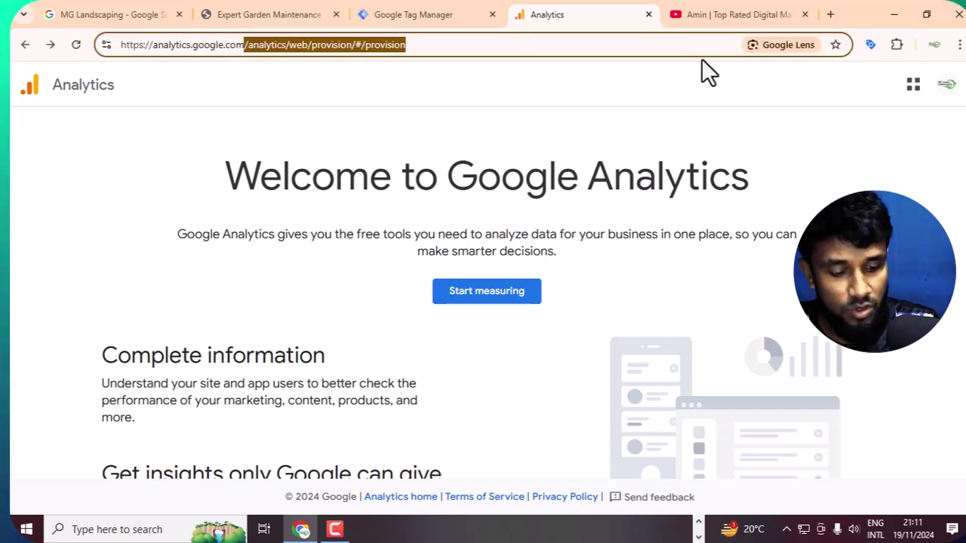
pyautogui.press('BackSpace')
pyautogui.press('Return')
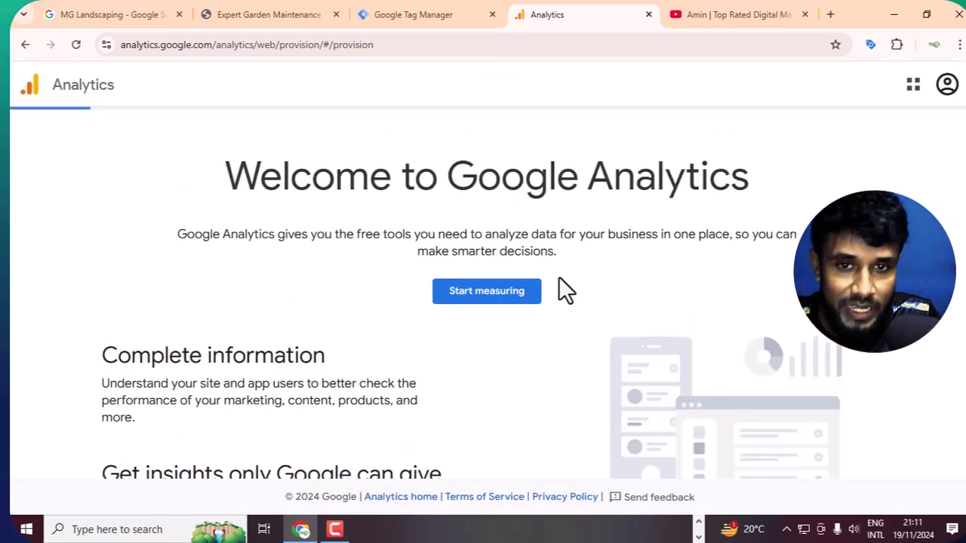
pyautogui.click(519, 296)
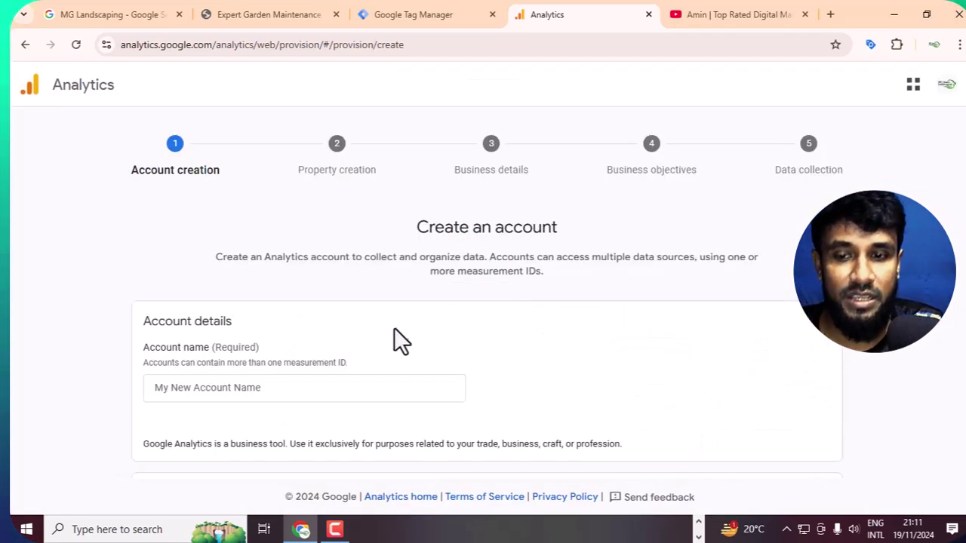
# Name the new Analytics account "Mg landscaping" and continue to property creation with the default data sharing settings.
pyautogui.scroll(-1, 394, 329)
pyautogui.click(326, 319)
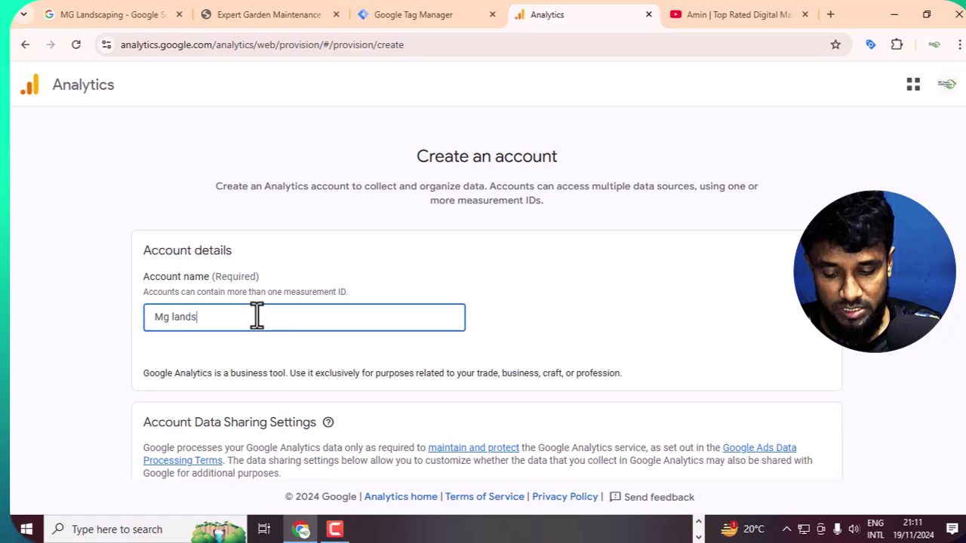
pyautogui.write('Mg landscaping')
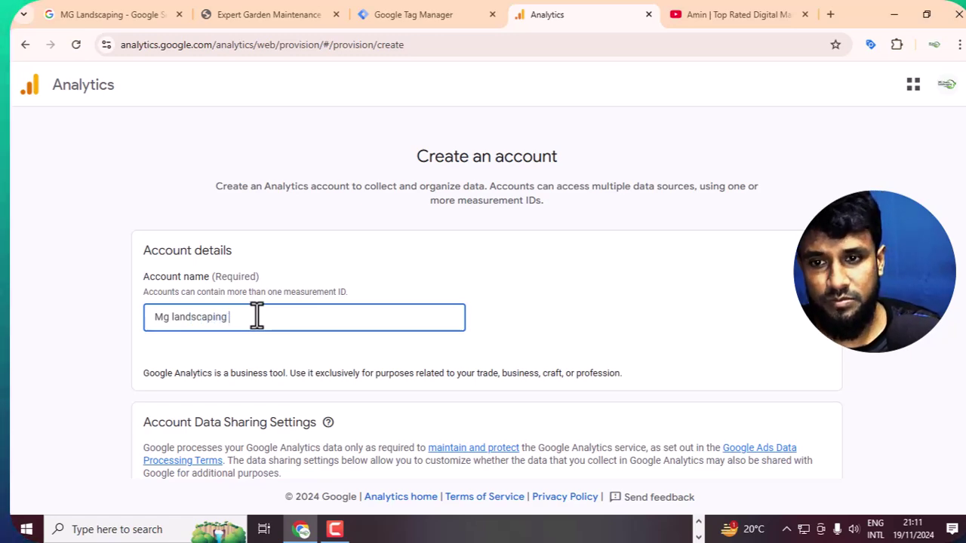
pyautogui.scroll(-3, 313, 339)
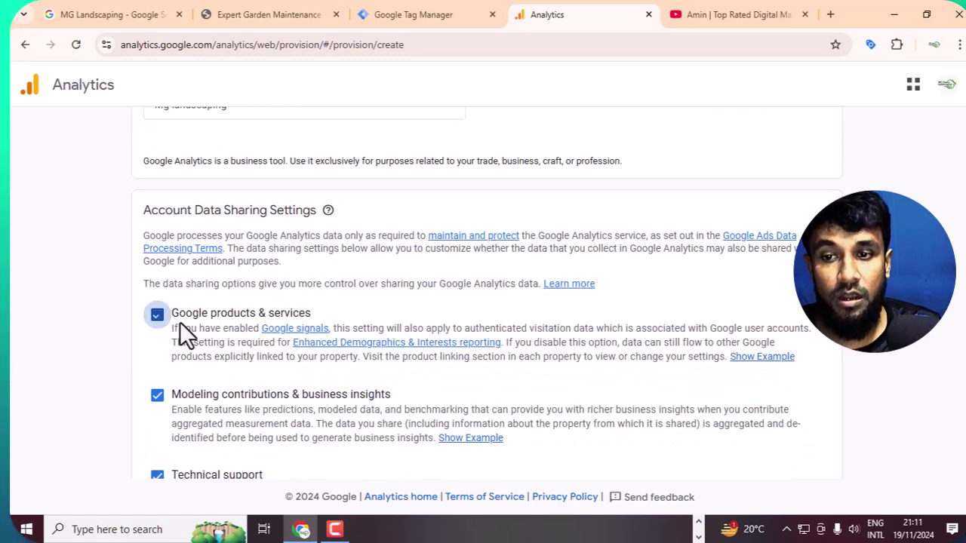
pyautogui.scroll(-4, 172, 336)
pyautogui.click(177, 454)
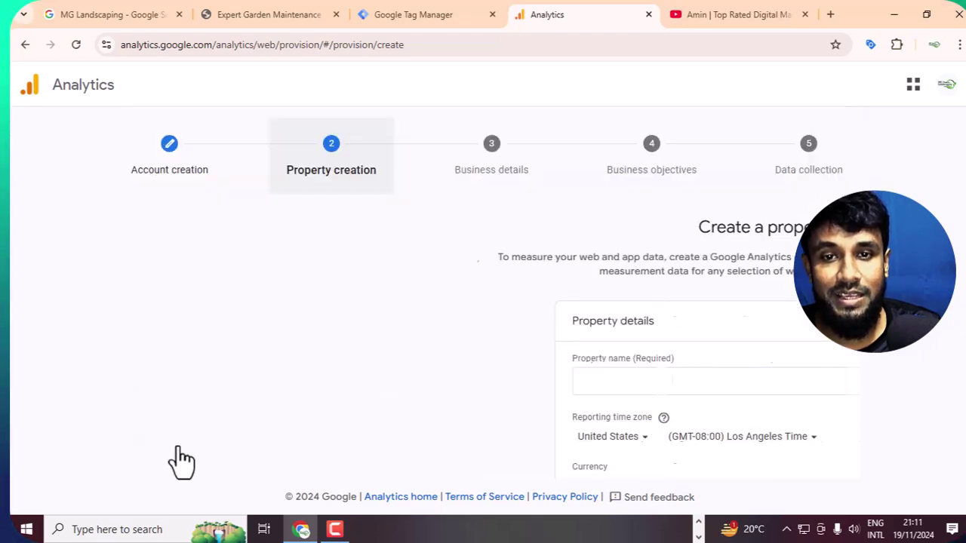
# Name the property "Mg Landscaping" and set its reporting time zone country to Australia.
pyautogui.scroll(-1, 344, 381)
pyautogui.click(336, 311)
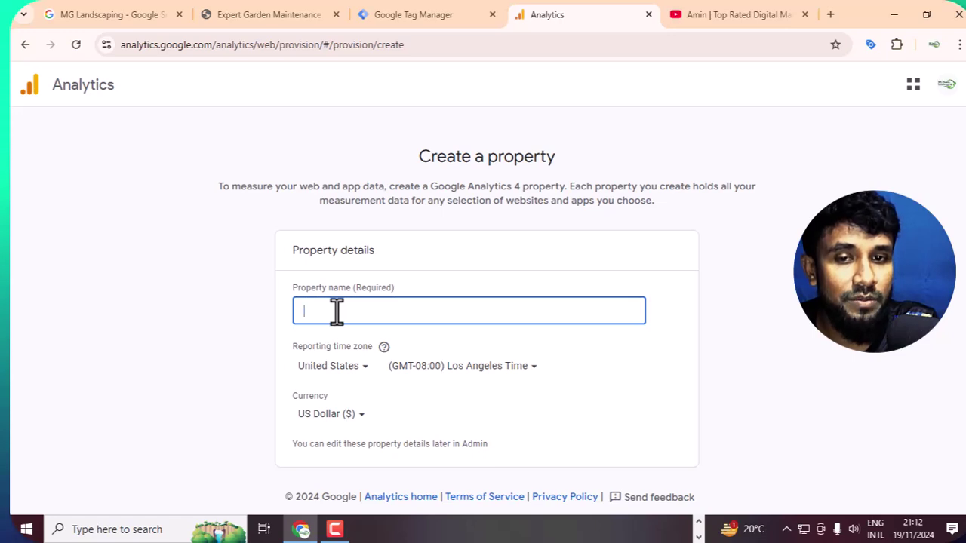
pyautogui.write('Mg Landscaping')
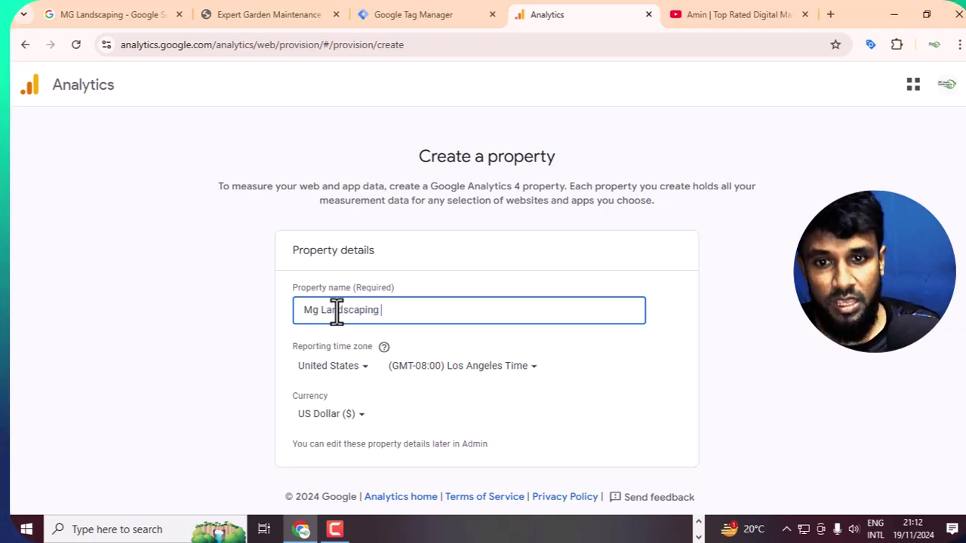
pyautogui.click(355, 368)
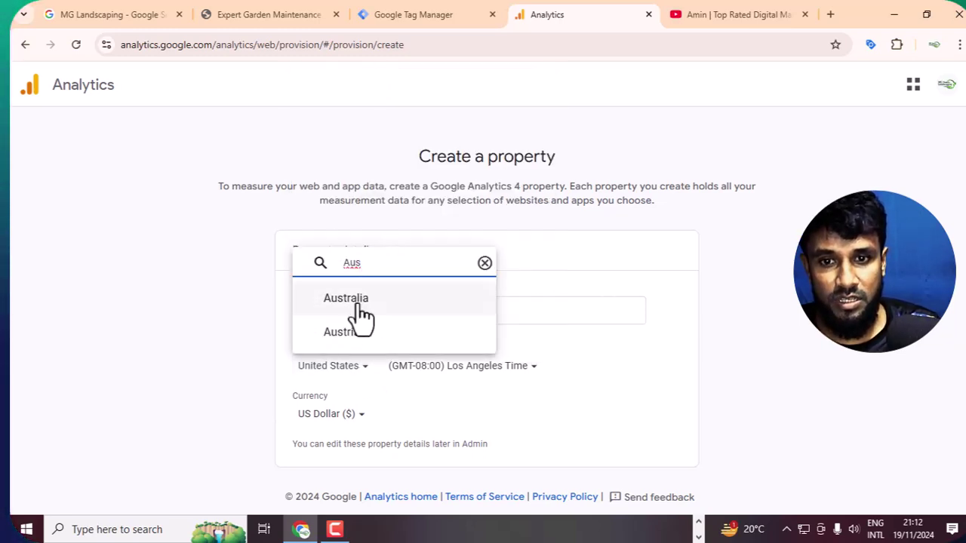
pyautogui.click(355, 302)
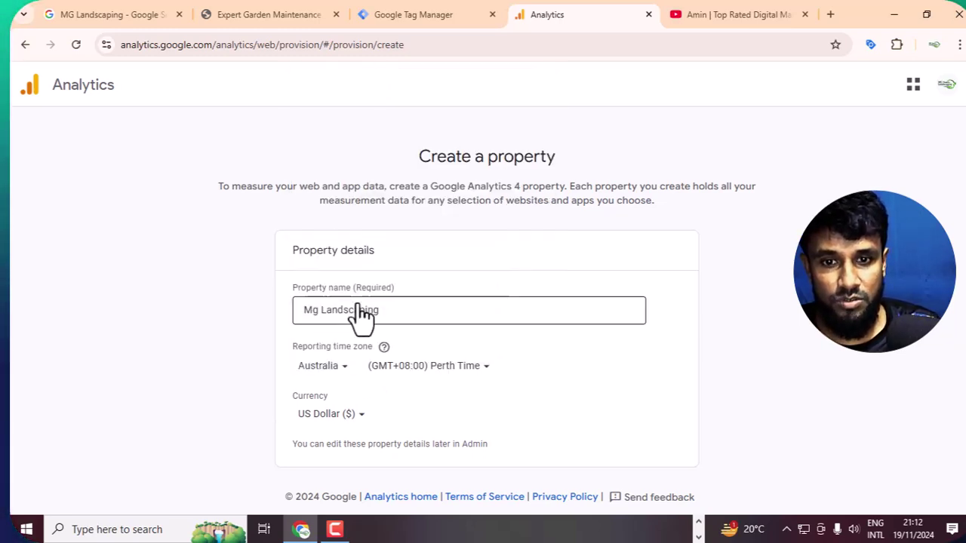
# Set the property's currency to Australian Dollar ($) and continue to the business details.
pyautogui.click(365, 420)
pyautogui.write('Aus')
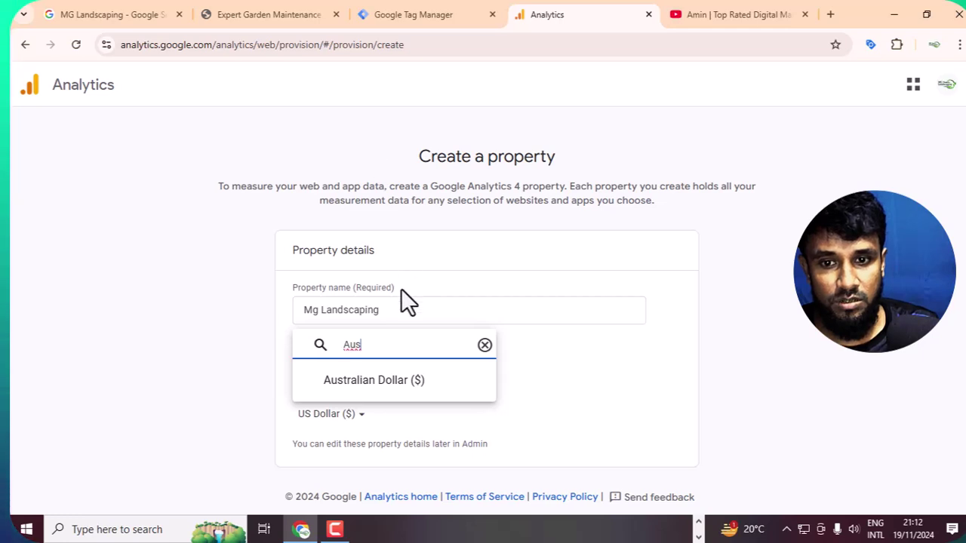
pyautogui.click(401, 391)
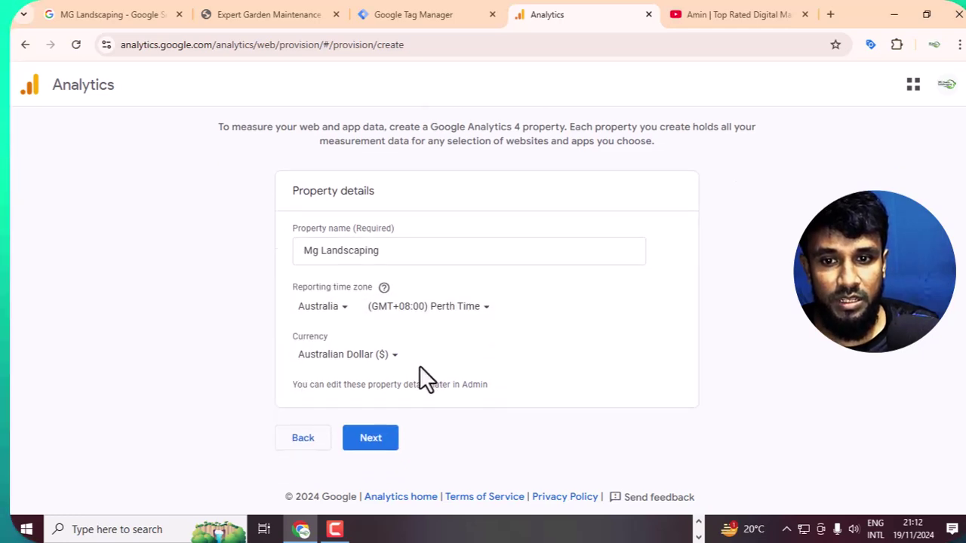
pyautogui.click(392, 447)
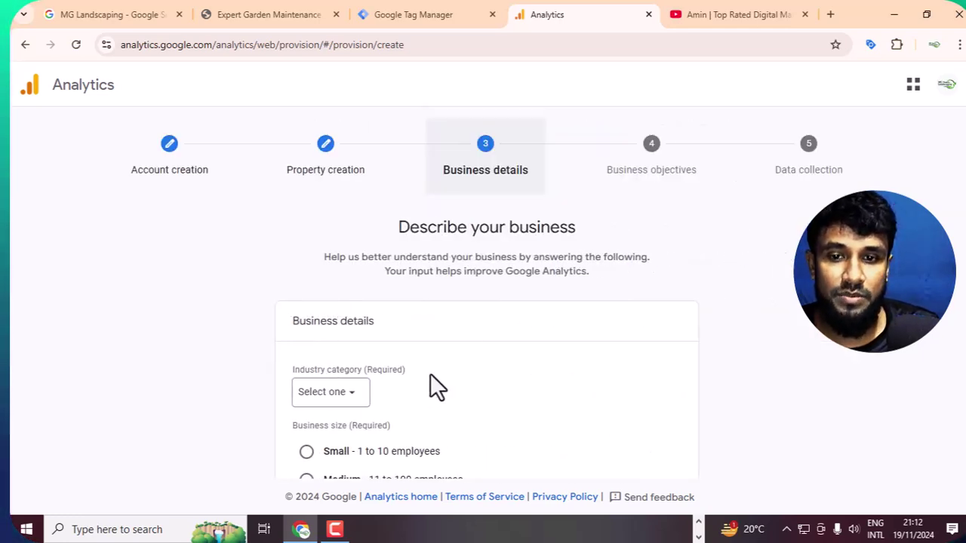
# Set the business size to Small - 1 to 10 employees.
pyautogui.scroll(-2, 435, 386)
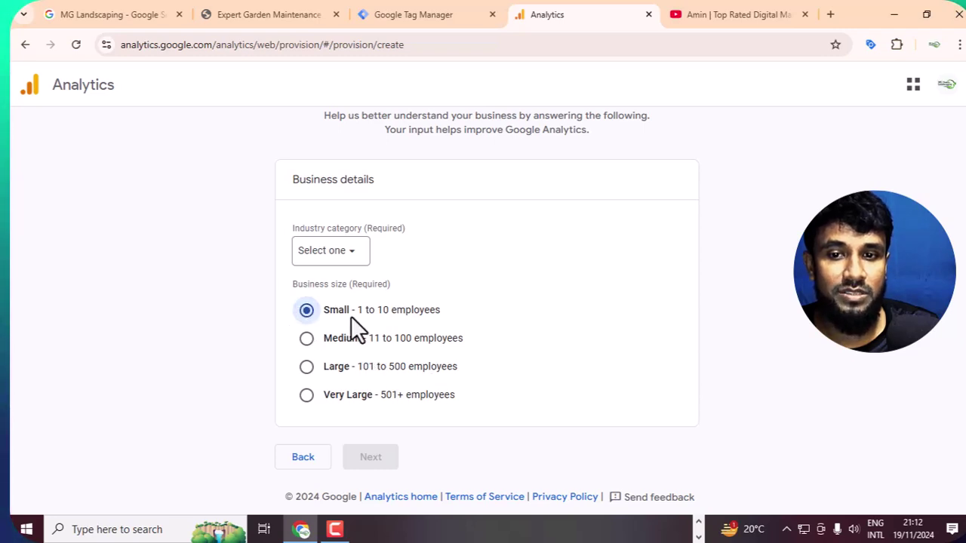
pyautogui.click(349, 256)
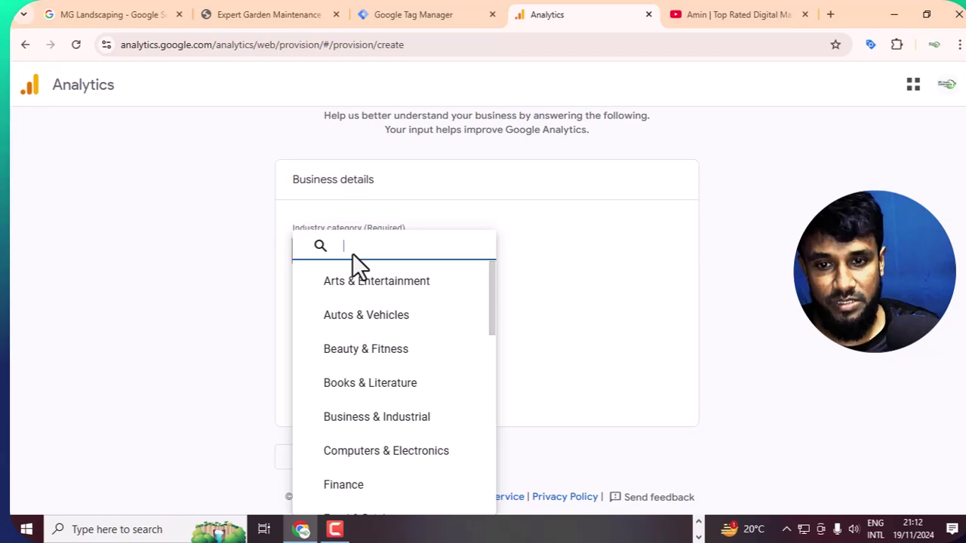
pyautogui.write('ser')
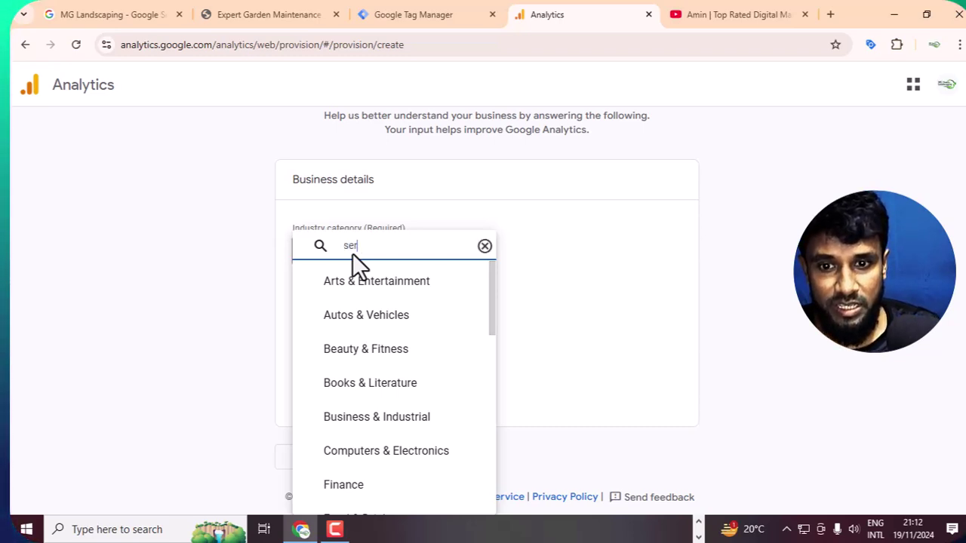
pyautogui.write('vice')
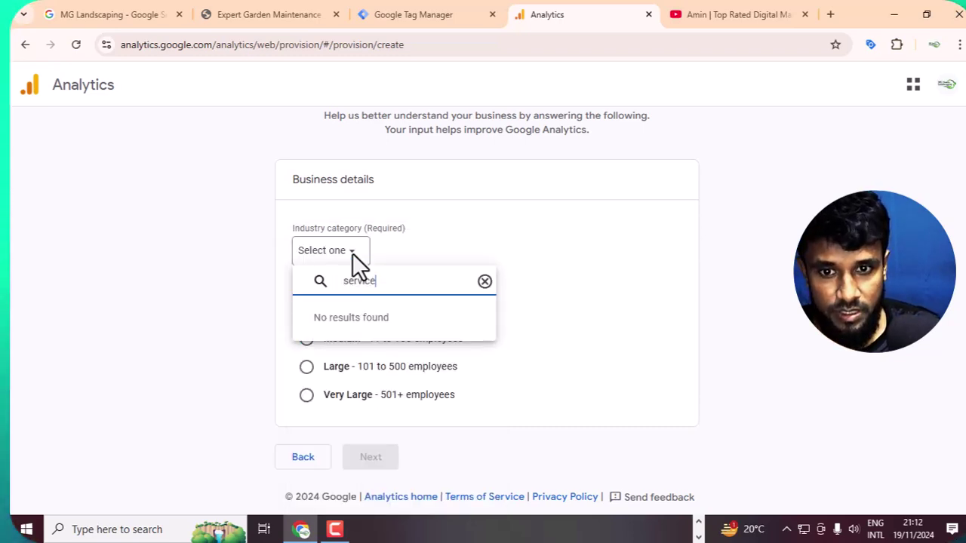
pyautogui.click(687, 212)
# Set the industry category to Home & Garden and continue to the business objectives.
pyautogui.scroll(-1, 377, 302)
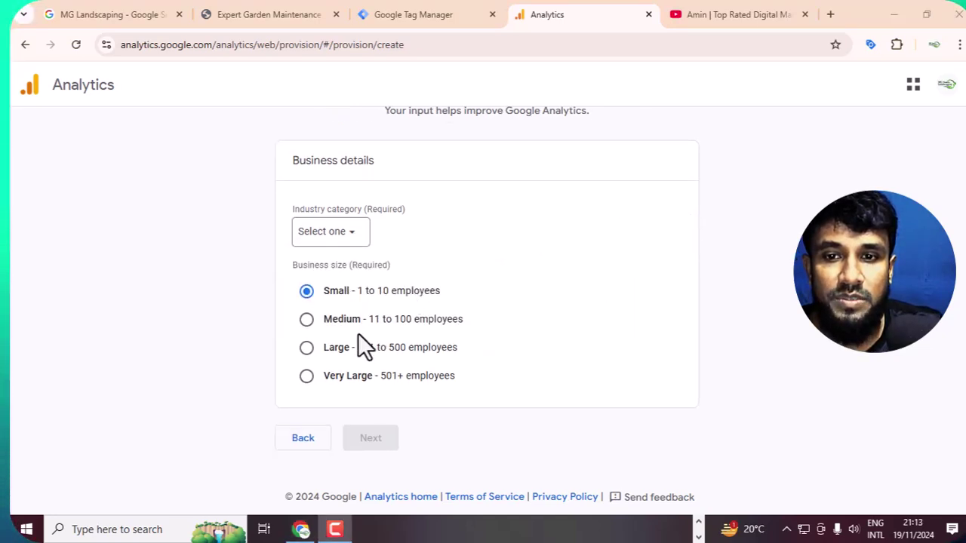
pyautogui.click(310, 234)
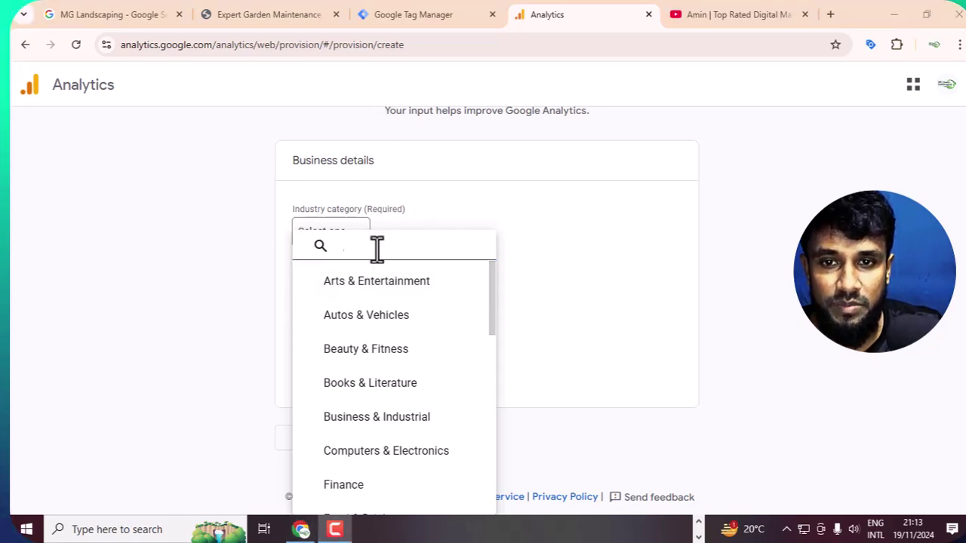
pyautogui.scroll(-3, 405, 400)
pyautogui.scroll(1, 405, 398)
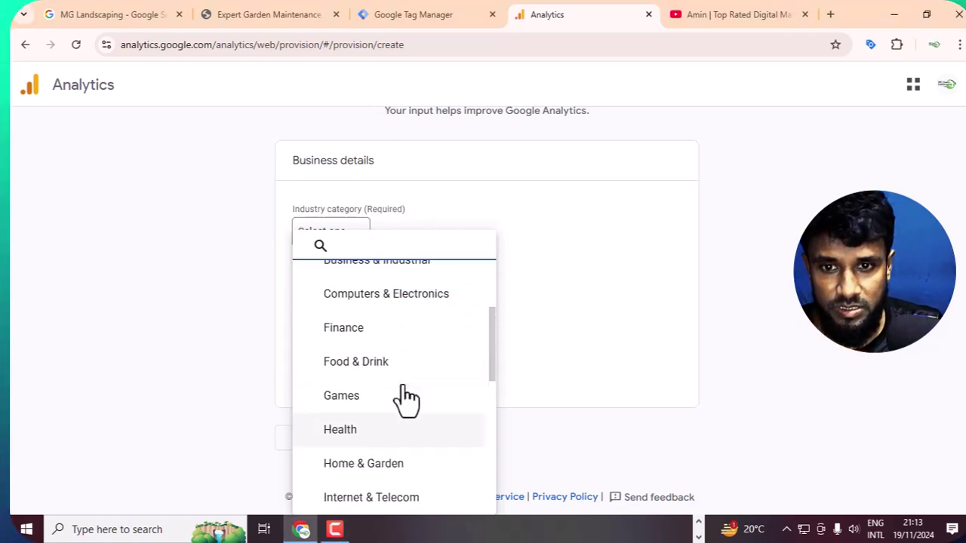
pyautogui.scroll(-5, 405, 399)
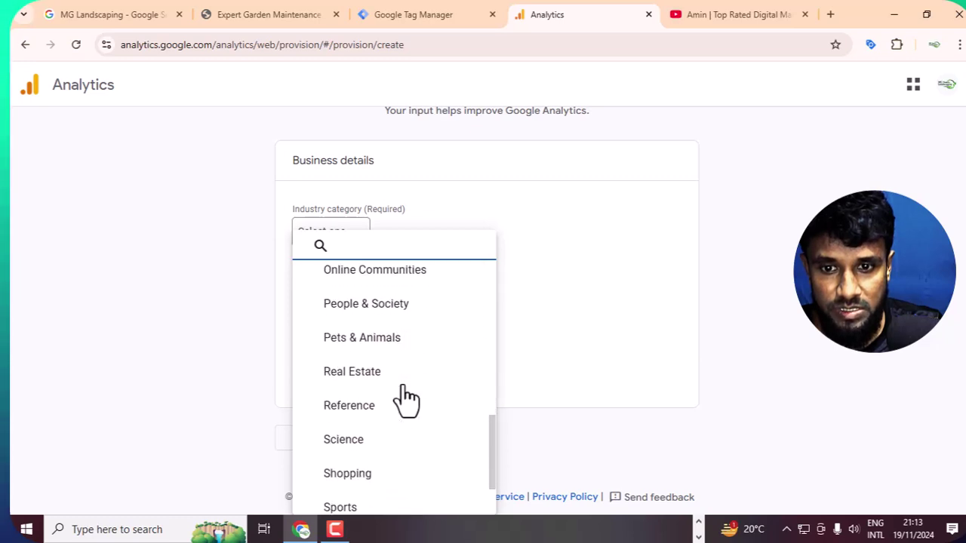
pyautogui.scroll(-1, 405, 400)
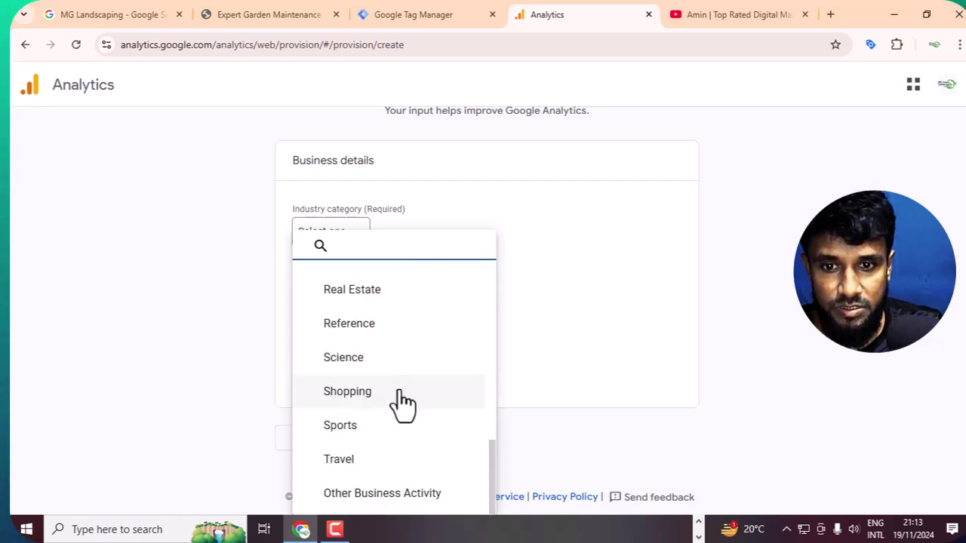
pyautogui.scroll(2, 407, 458)
pyautogui.scroll(4, 405, 457)
pyautogui.scroll(4, 392, 399)
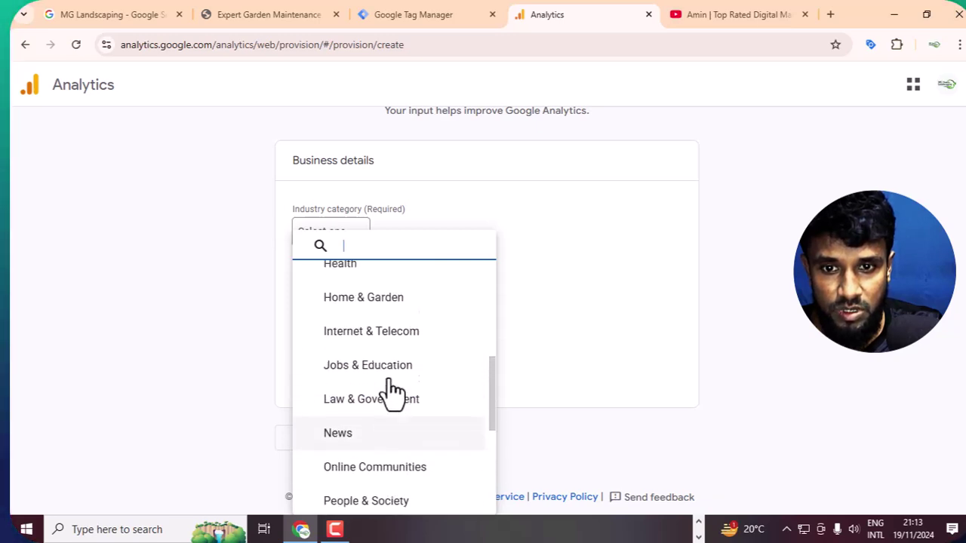
pyautogui.click(401, 377)
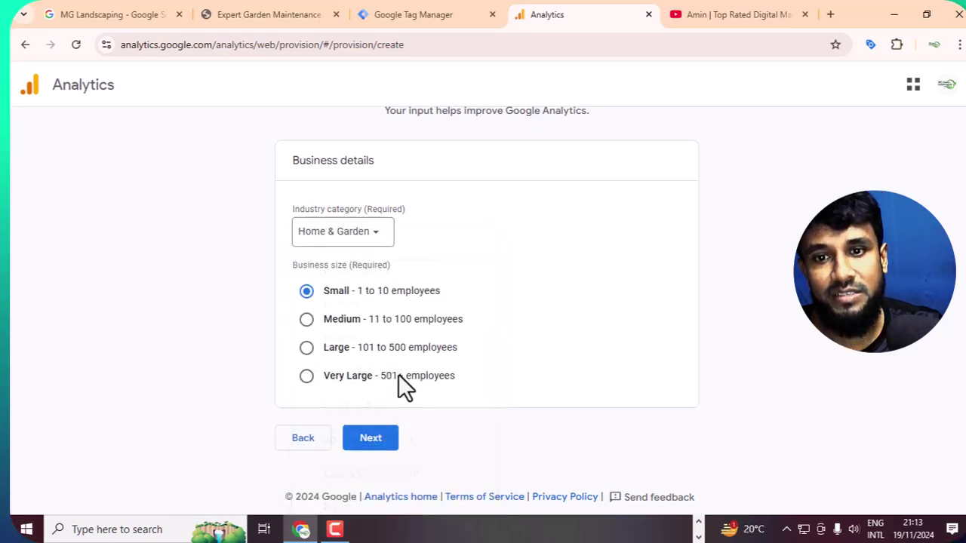
pyautogui.click(381, 447)
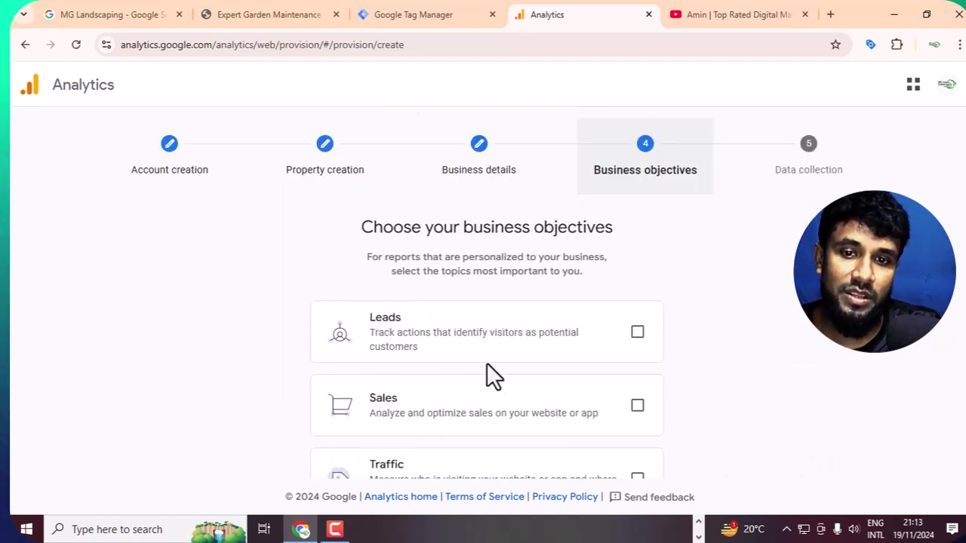
# Choose Leads as the business objective and submit the account and property for creation.
pyautogui.scroll(-1, 488, 360)
pyautogui.click(636, 266)
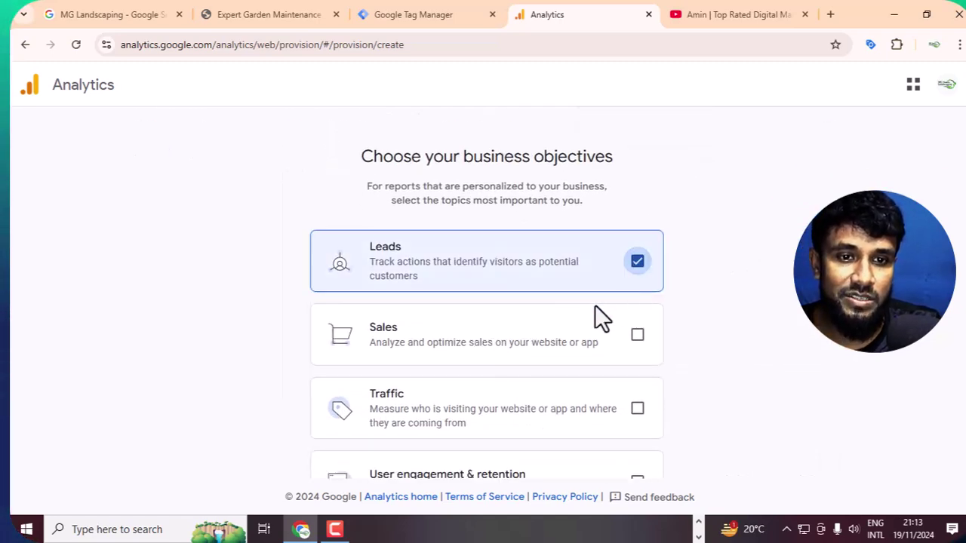
pyautogui.scroll(-2, 588, 318)
pyautogui.click(440, 444)
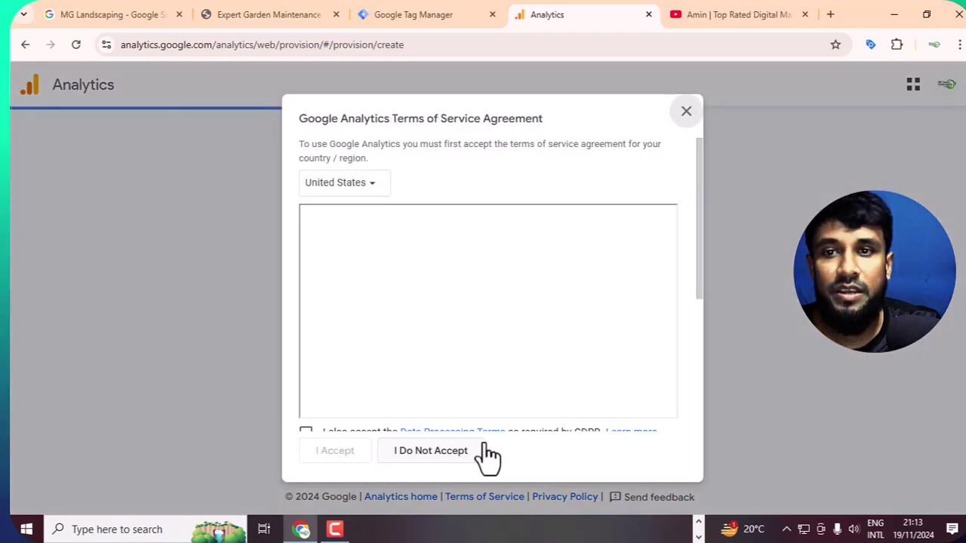
# Accept the Data Processing Terms required by GDPR and go through the Google Analytics Terms of Service to their end.
pyautogui.scroll(-1, 372, 340)
pyautogui.click(306, 290)
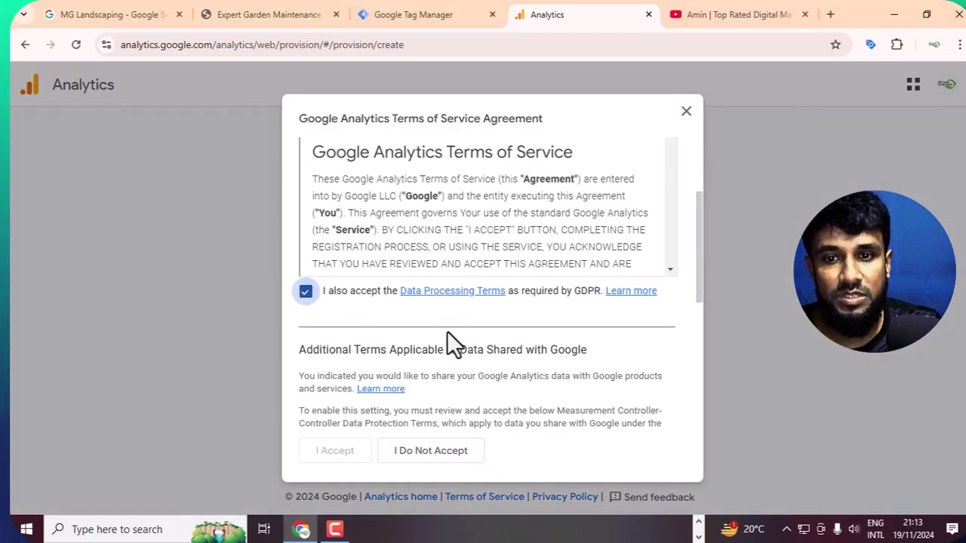
pyautogui.scroll(2, 470, 344)
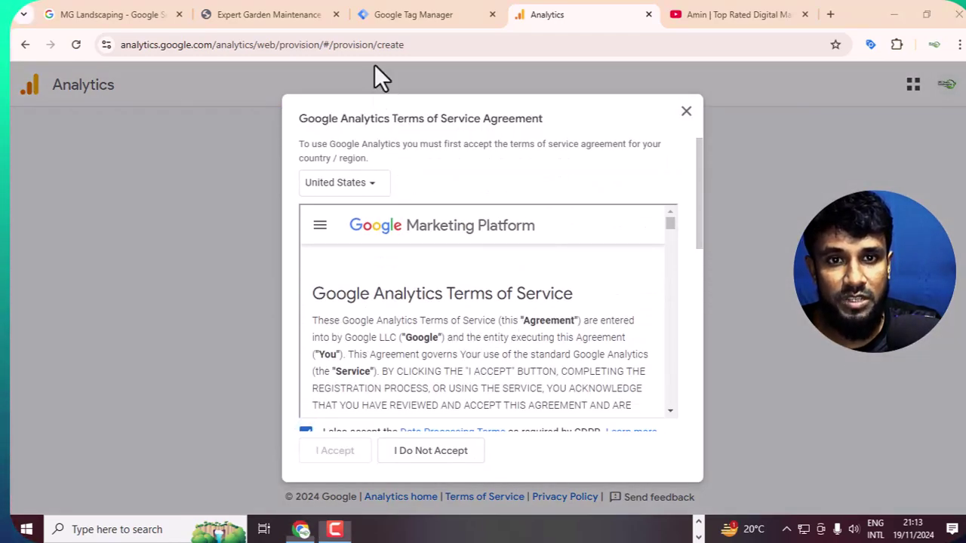
pyautogui.scroll(-15, 541, 337)
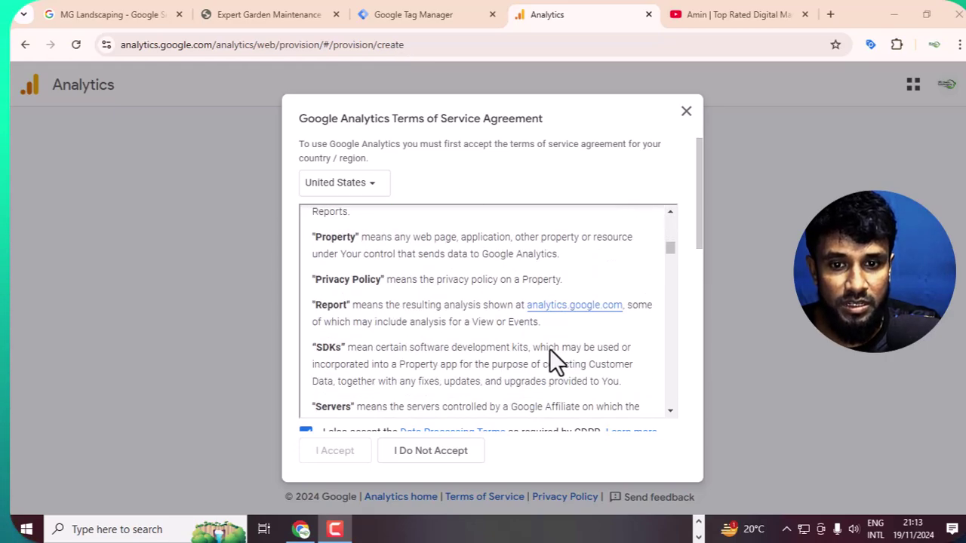
pyautogui.scroll(-20, 506, 369)
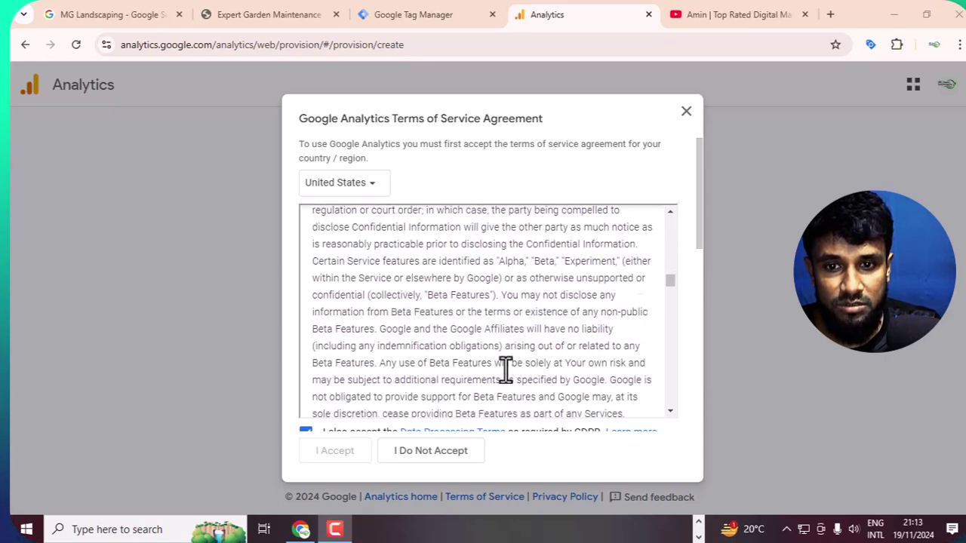
pyautogui.scroll(-20, 506, 367)
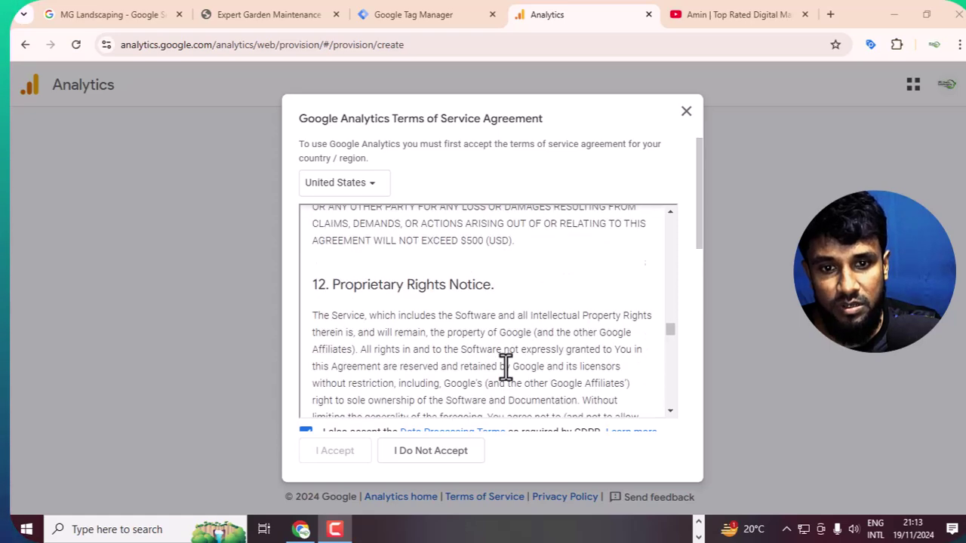
pyautogui.moveTo(671, 333); pyautogui.dragTo(669, 427)
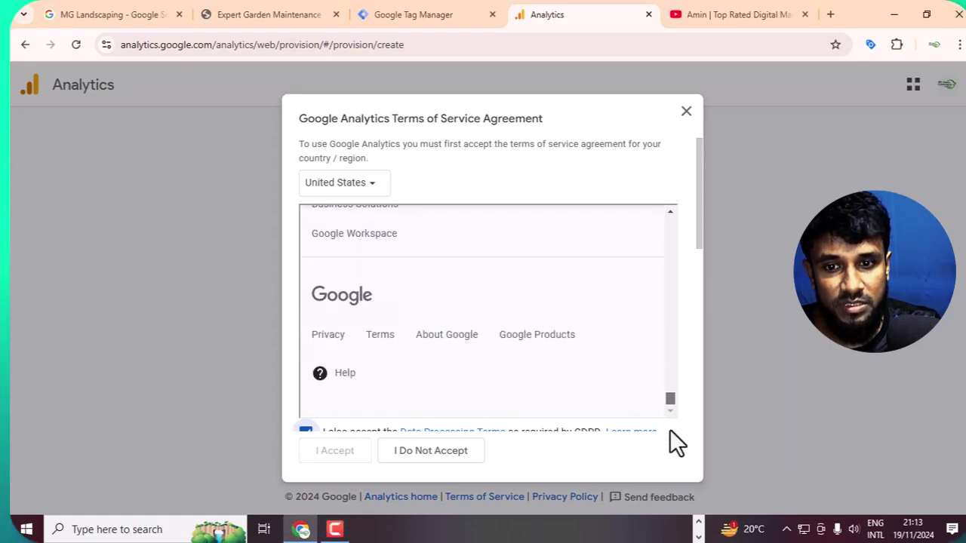
# Accept the Measurement Controller-Controller Data Protection Terms for shared data and agree to the Terms of Service Agreement.
pyautogui.scroll(-5, 356, 387)
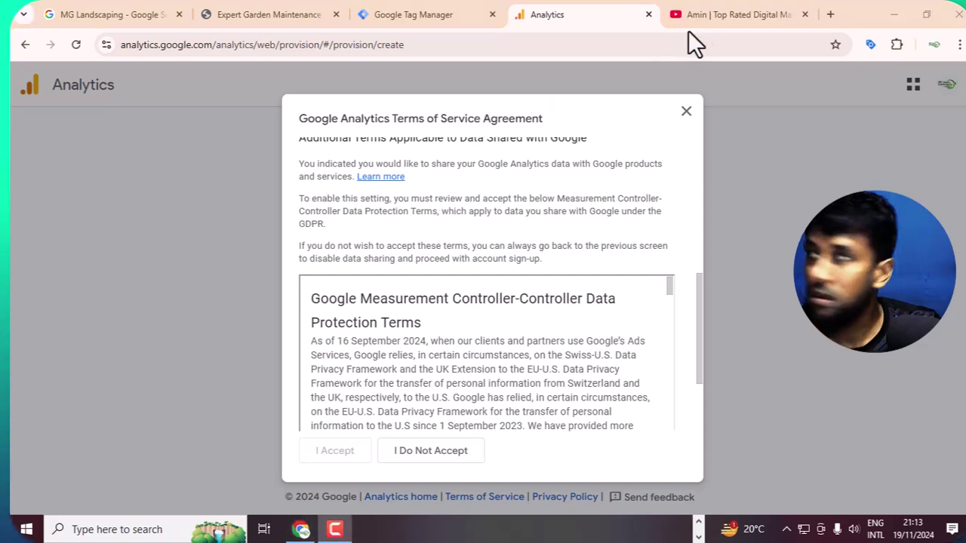
pyautogui.scroll(-10, 468, 328)
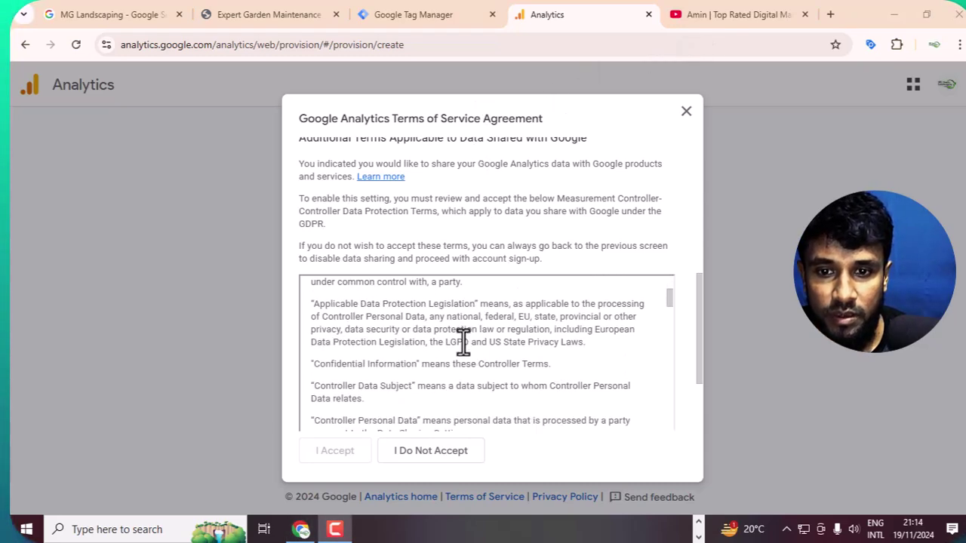
pyautogui.scroll(-5, 628, 375)
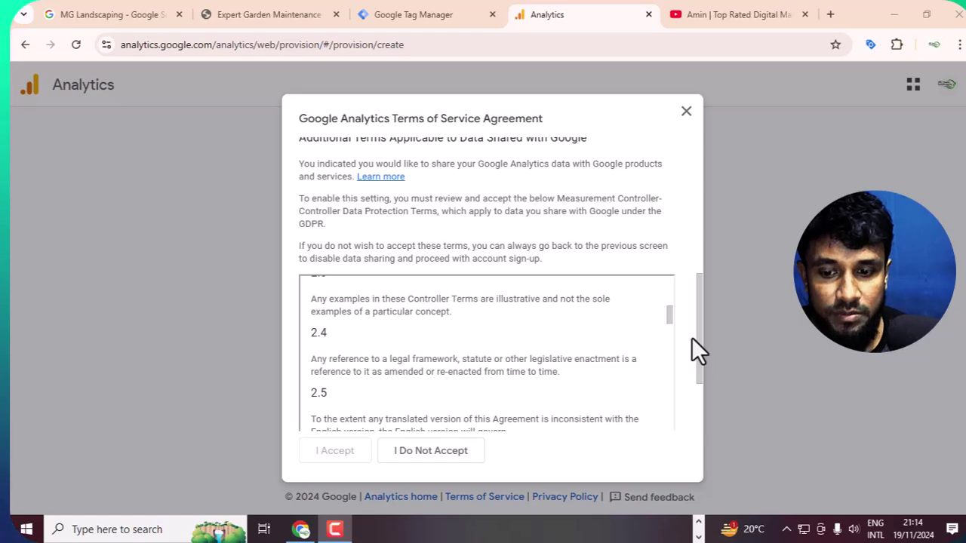
pyautogui.scroll(-2, 692, 337)
pyautogui.click(306, 405)
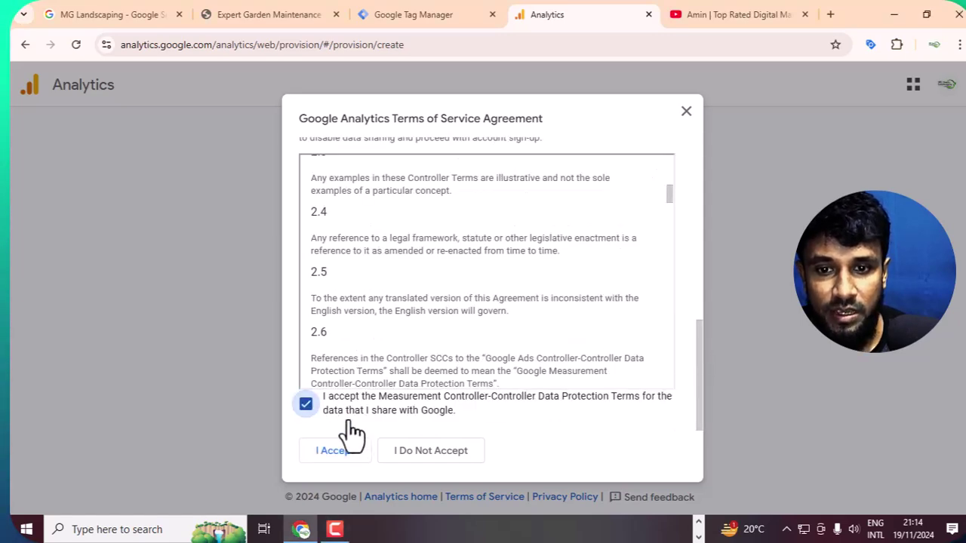
pyautogui.click(338, 449)
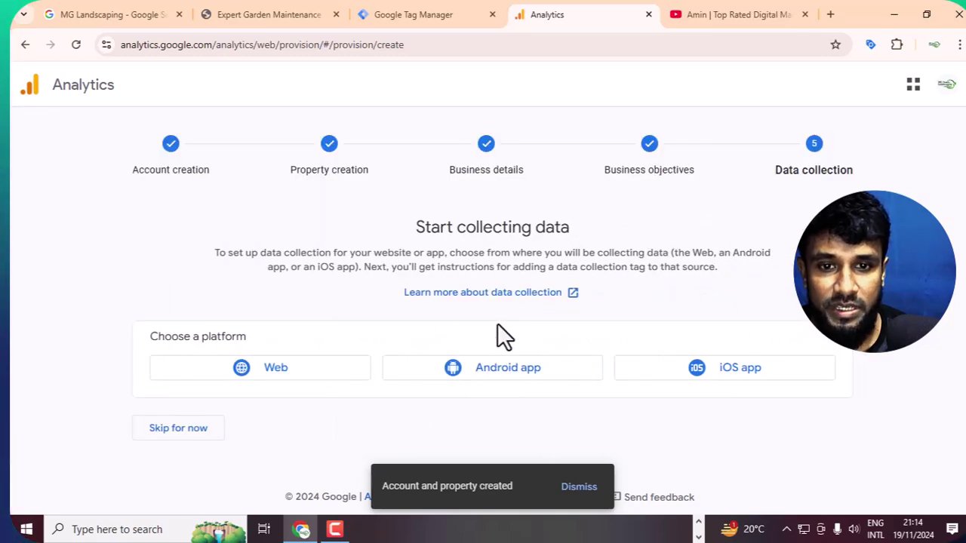
# Start setting up a Web data stream and copy the address mglandscaping.pro from the open MG Landscaping website.
pyautogui.click(255, 371)
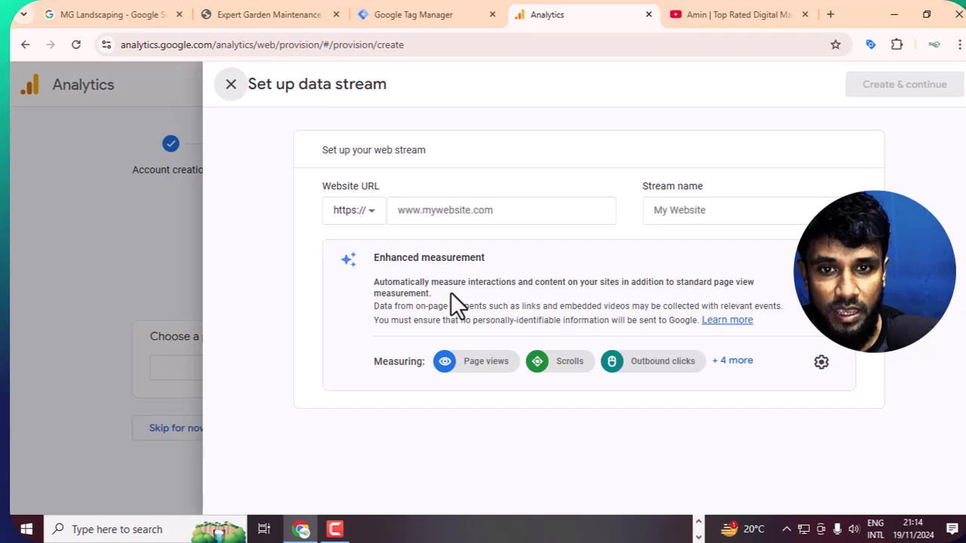
pyautogui.click(526, 210)
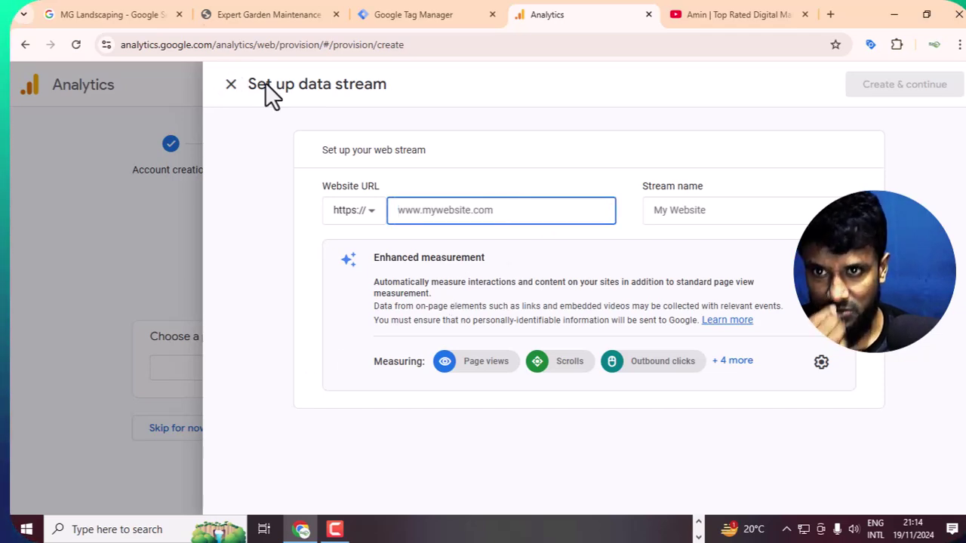
pyautogui.click(272, 15)
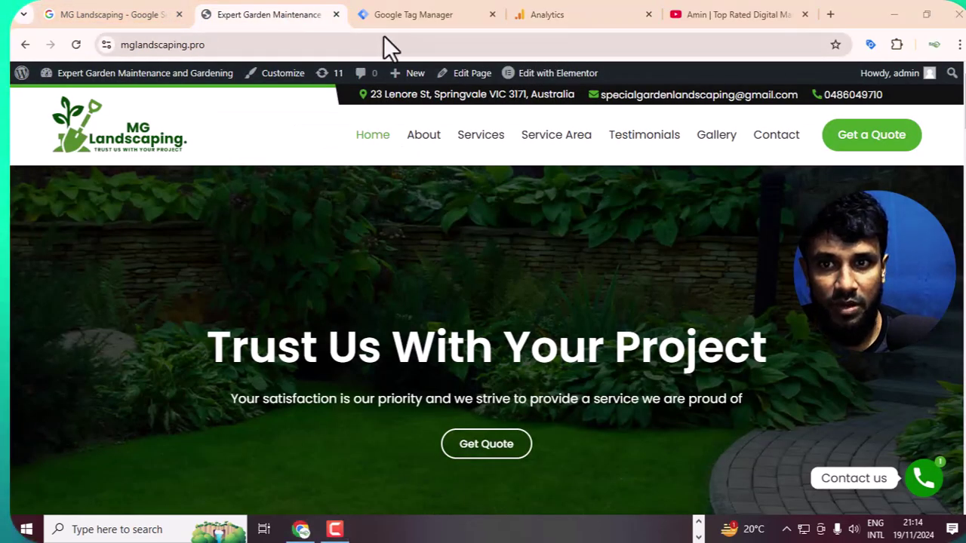
pyautogui.click(184, 45)
pyautogui.rightClick(192, 52)
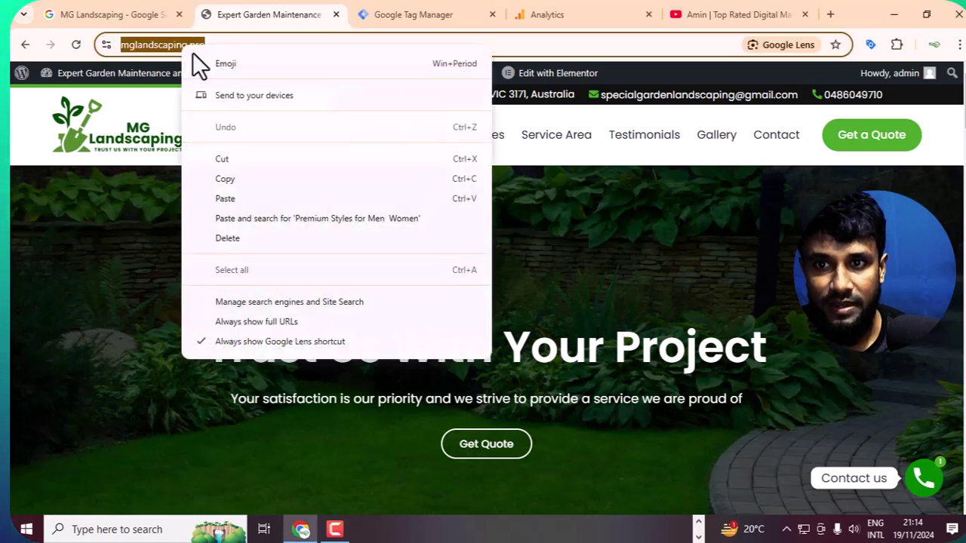
pyautogui.click(229, 180)
pyautogui.click(565, 14)
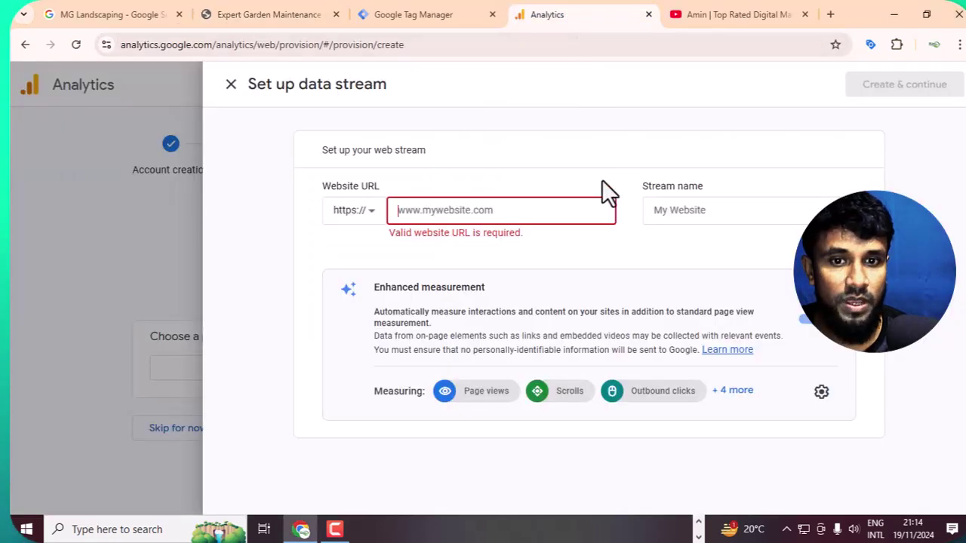
pyautogui.rightClick(498, 212)
pyautogui.click(528, 351)
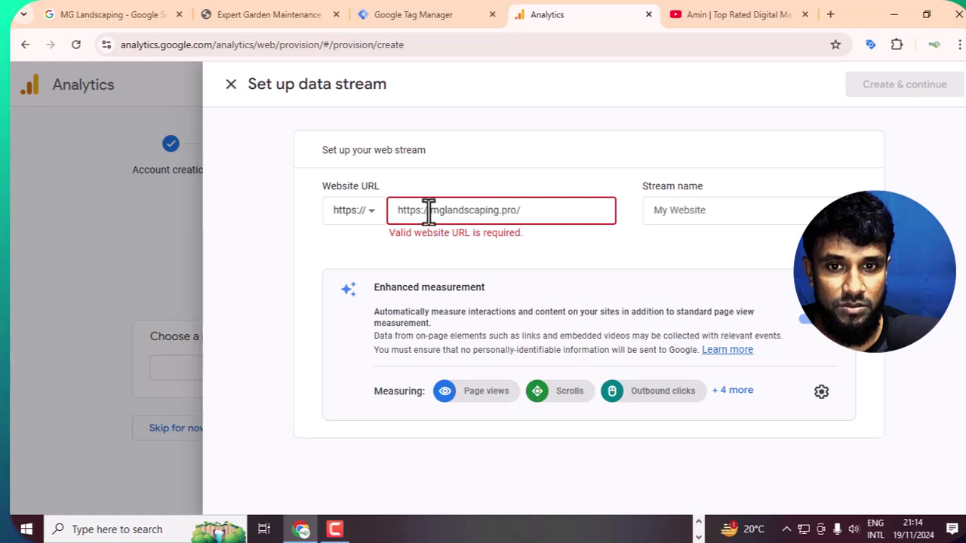
pyautogui.press('BackSpace')
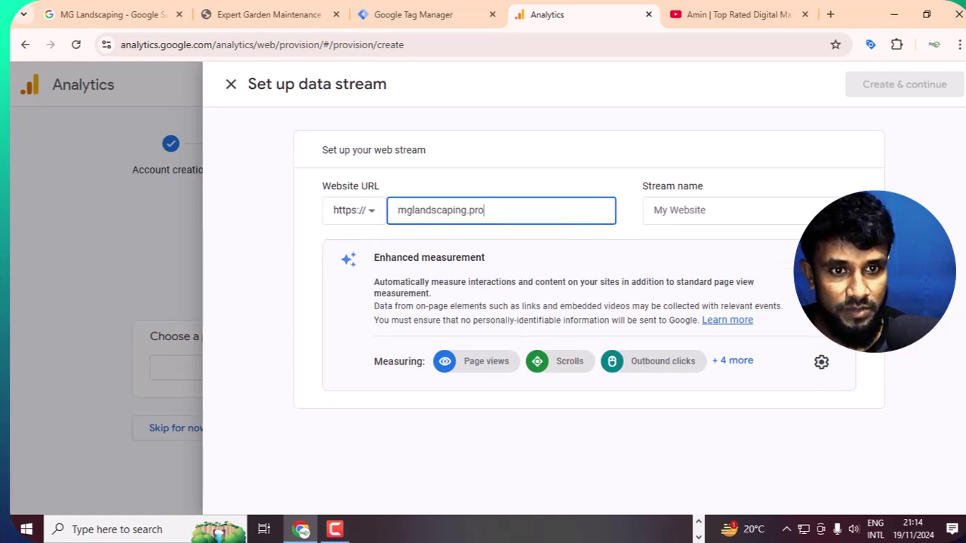
# Name the web stream "Mg Landscaping" and create it with the default enhanced measurement.
pyautogui.click(738, 214)
pyautogui.write('M')
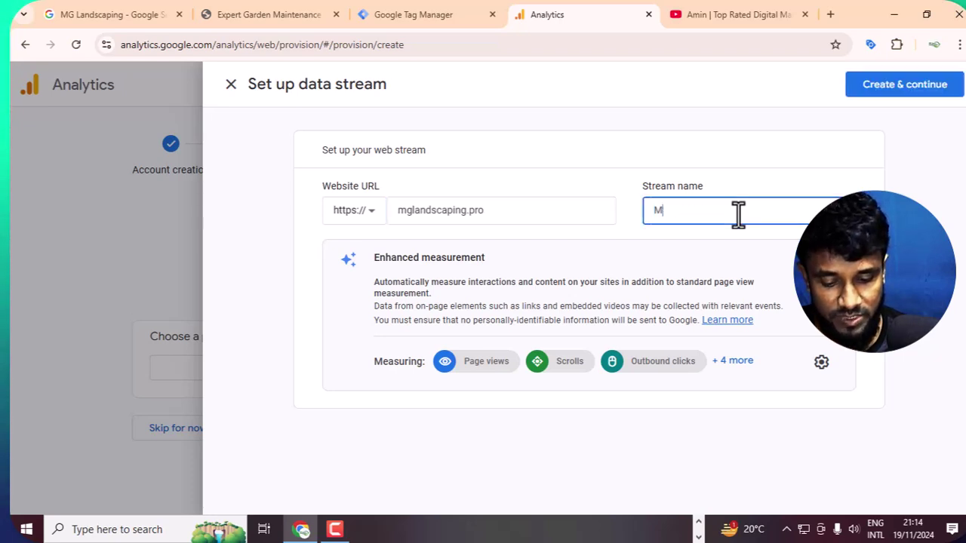
pyautogui.write('g Landscaping')
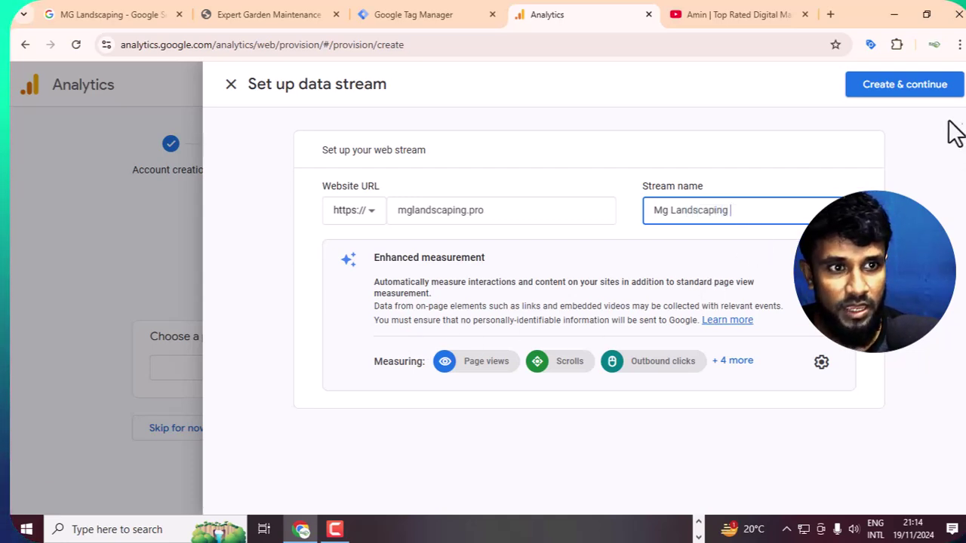
pyautogui.click(914, 88)
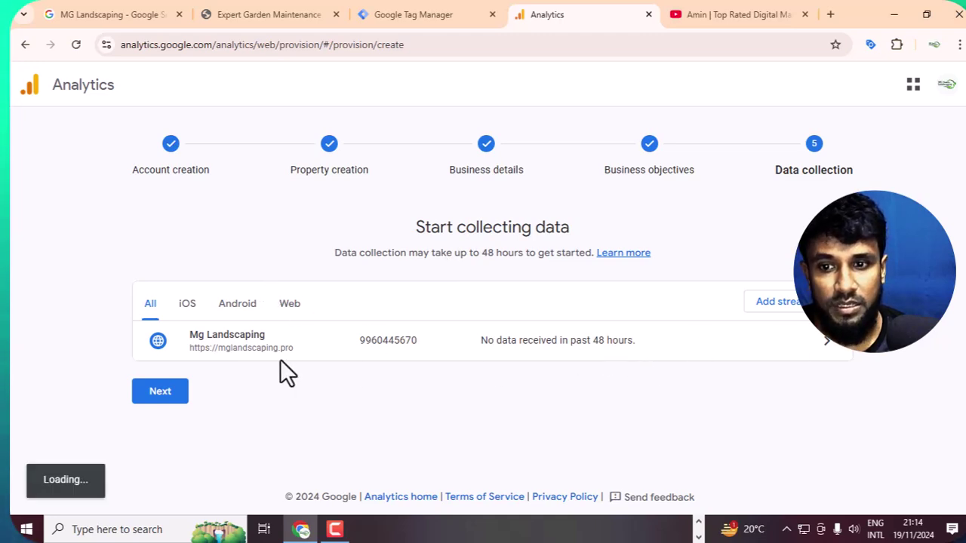
# Examine the Mg Landscaping web stream's details, including its stream URL, measurement ID and enhanced measurement settings.
pyautogui.click(171, 390)
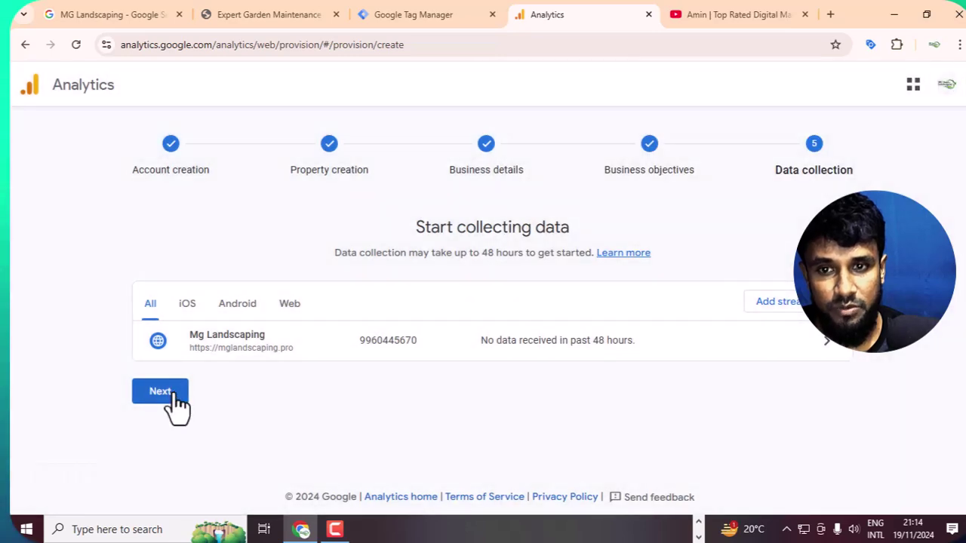
pyautogui.click(172, 392)
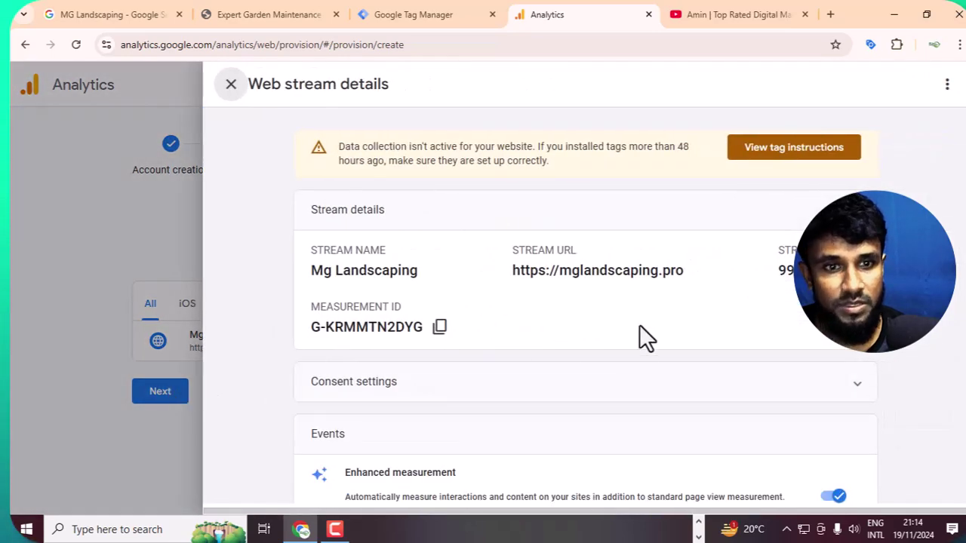
pyautogui.scroll(-2, 681, 291)
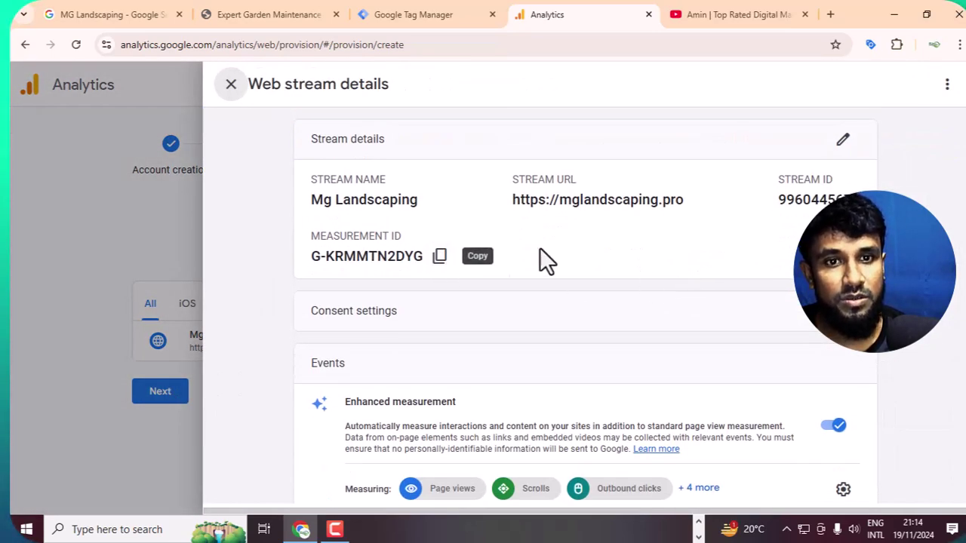
pyautogui.scroll(1, 690, 271)
pyautogui.scroll(-2, 754, 279)
pyautogui.scroll(-4, 767, 279)
pyautogui.scroll(6, 768, 280)
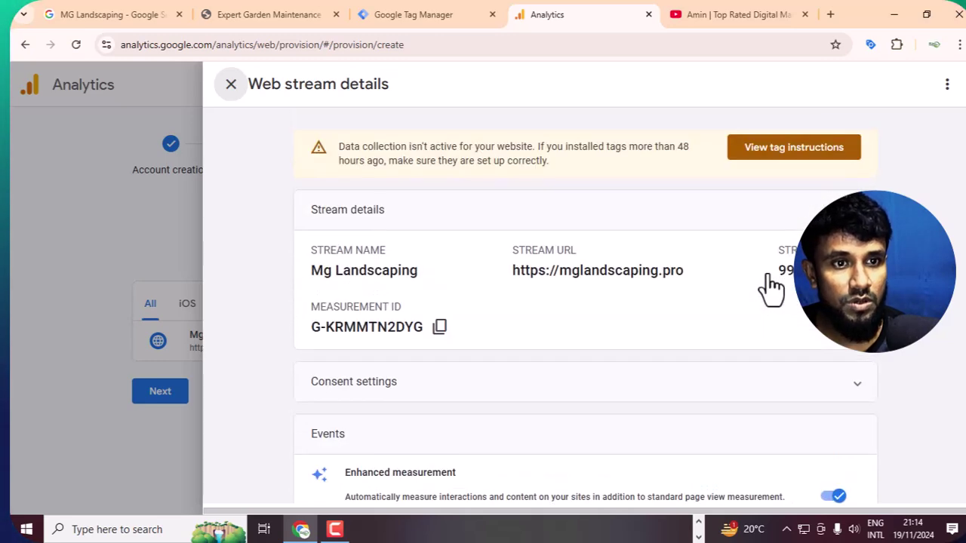
# Open the stream's manual tag installation instructions and copy the measurement ID G-KRMMTN2DYG from the gtag config line.
pyautogui.click(784, 148)
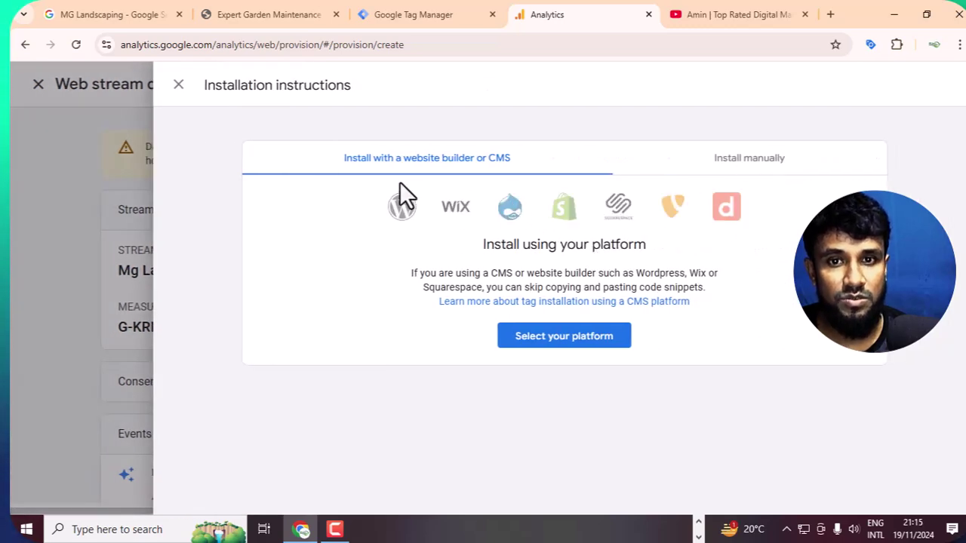
pyautogui.click(771, 176)
pyautogui.scroll(-1, 776, 185)
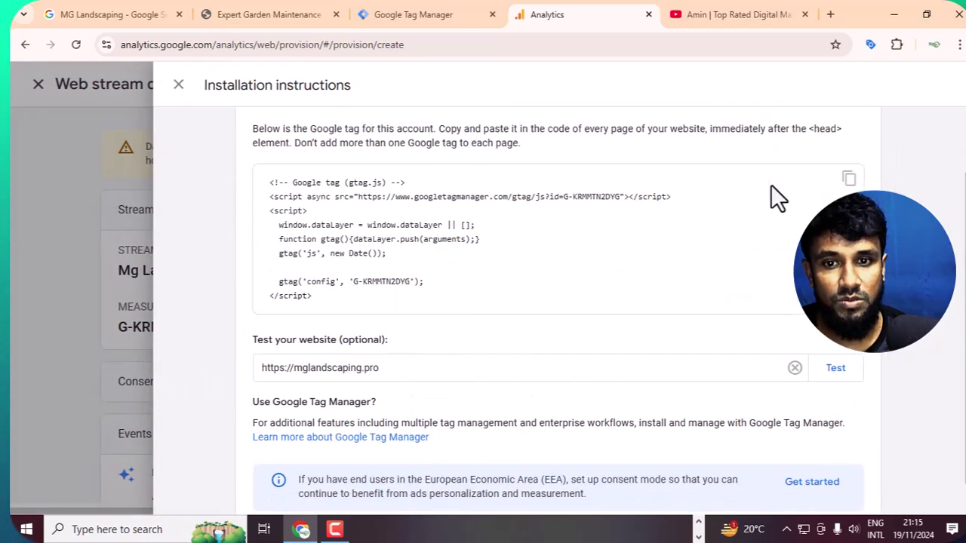
pyautogui.moveTo(354, 283); pyautogui.dragTo(367, 285)
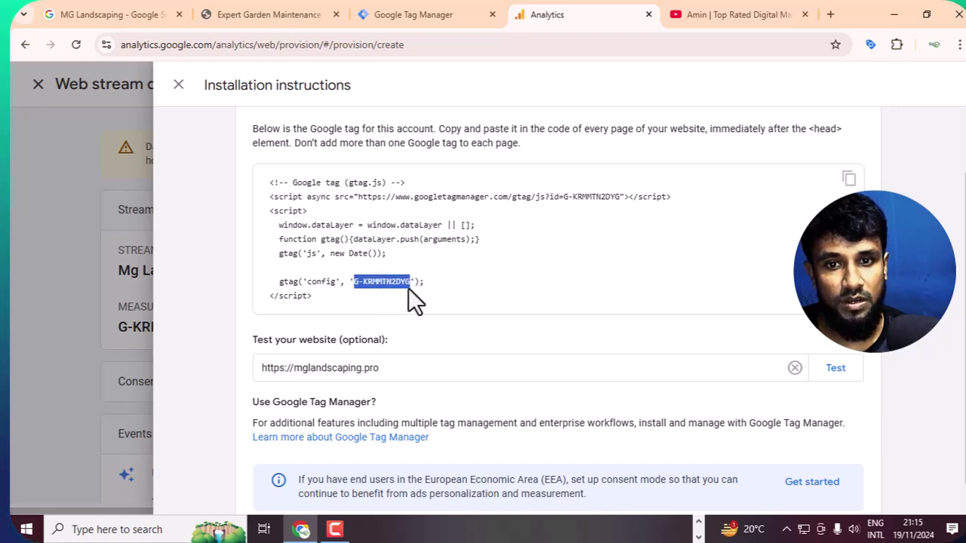
pyautogui.scroll(1, 460, 301)
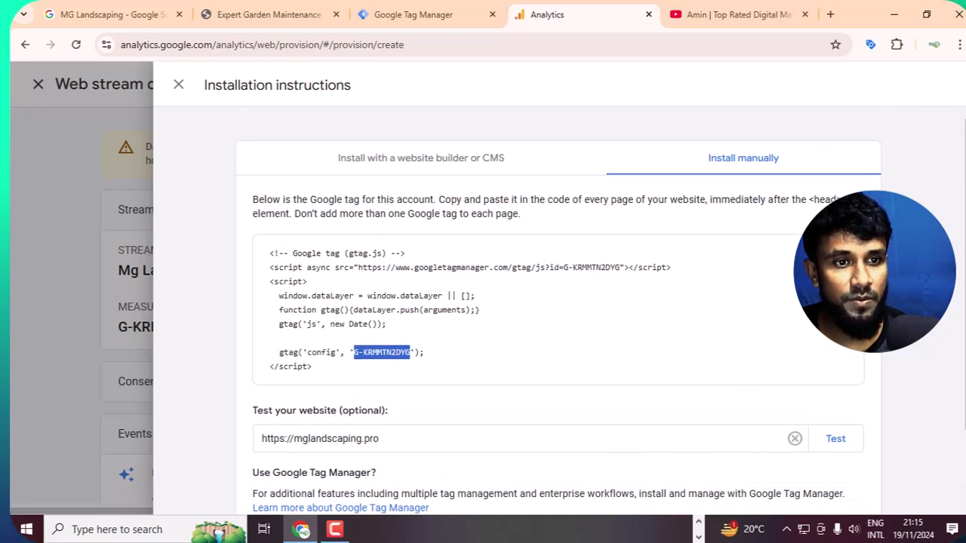
pyautogui.rightClick(375, 353)
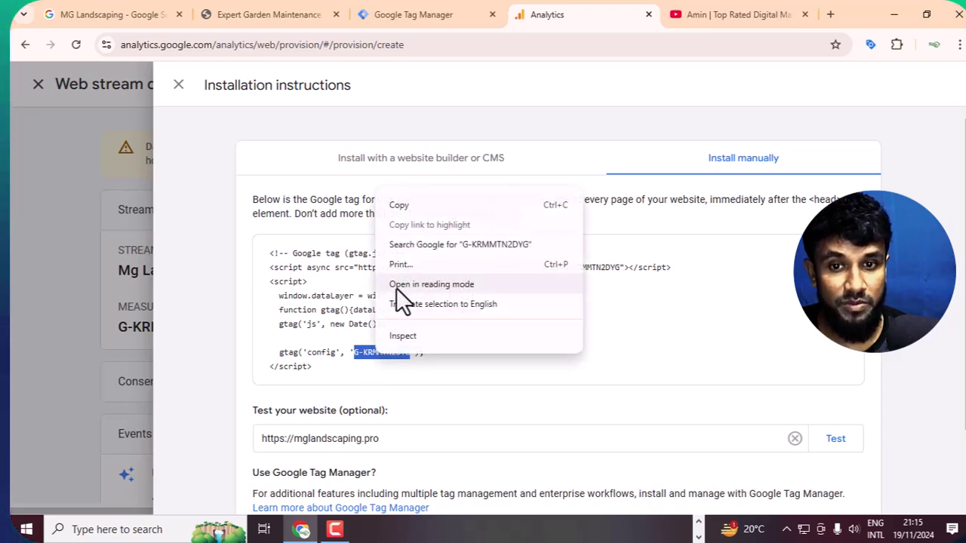
pyautogui.click(400, 208)
# Switch to Google Tag Manager and start a new tag in the Web-mglandscaping container.
pyautogui.click(424, 13)
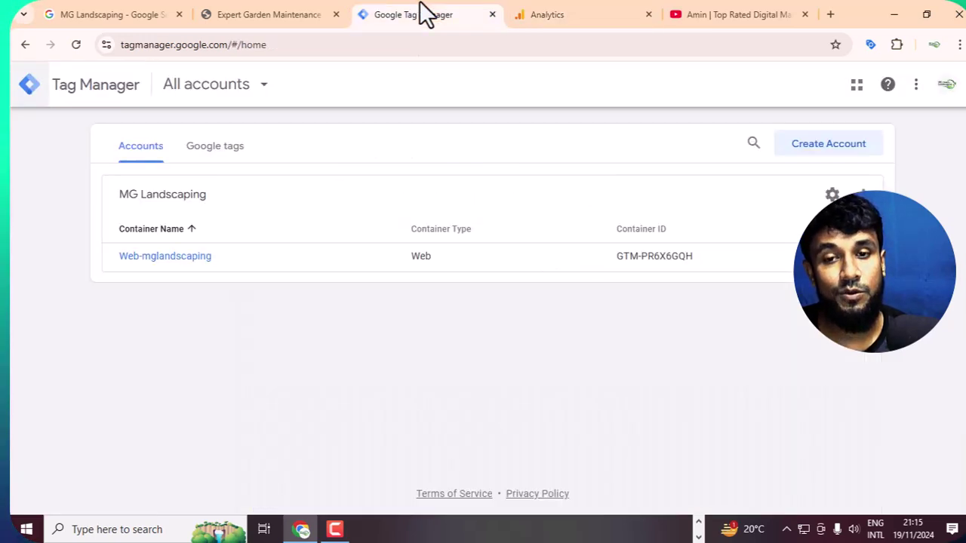
pyautogui.click(173, 262)
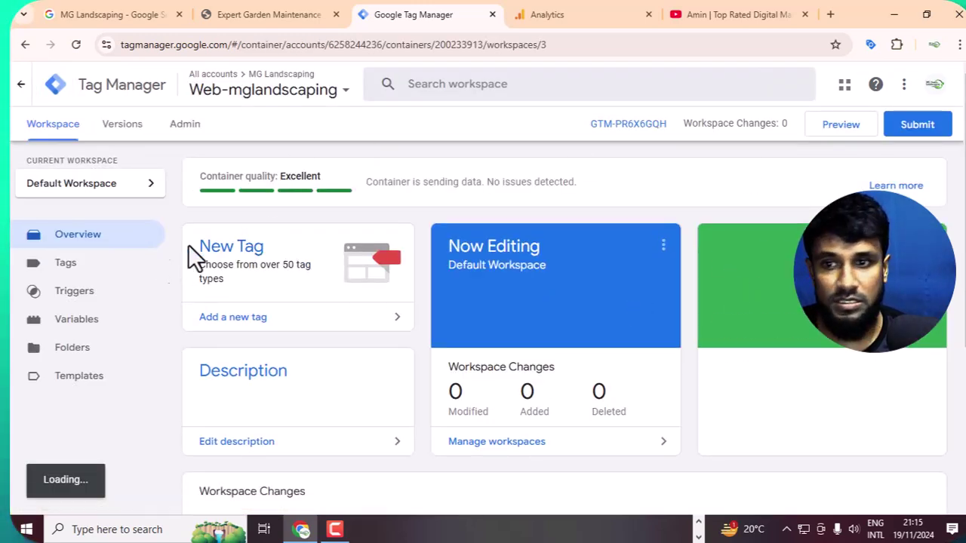
pyautogui.click(100, 272)
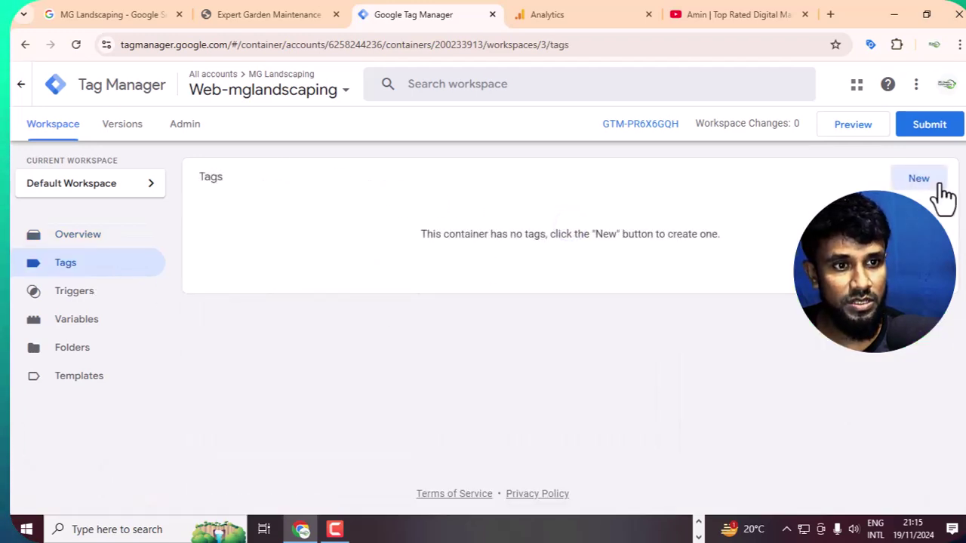
pyautogui.click(941, 188)
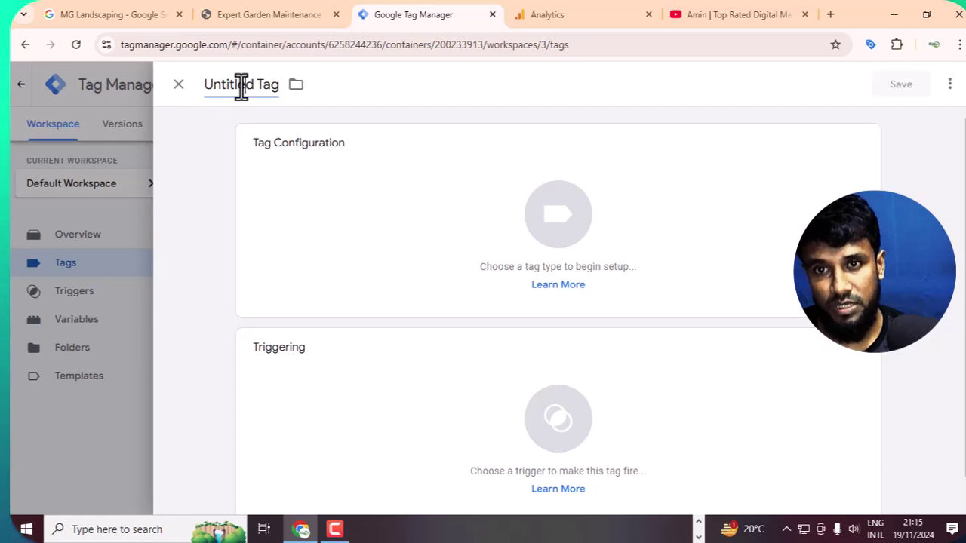
# Name the new tag "G- tag" in place of the default title.
pyautogui.press('BackSpace')
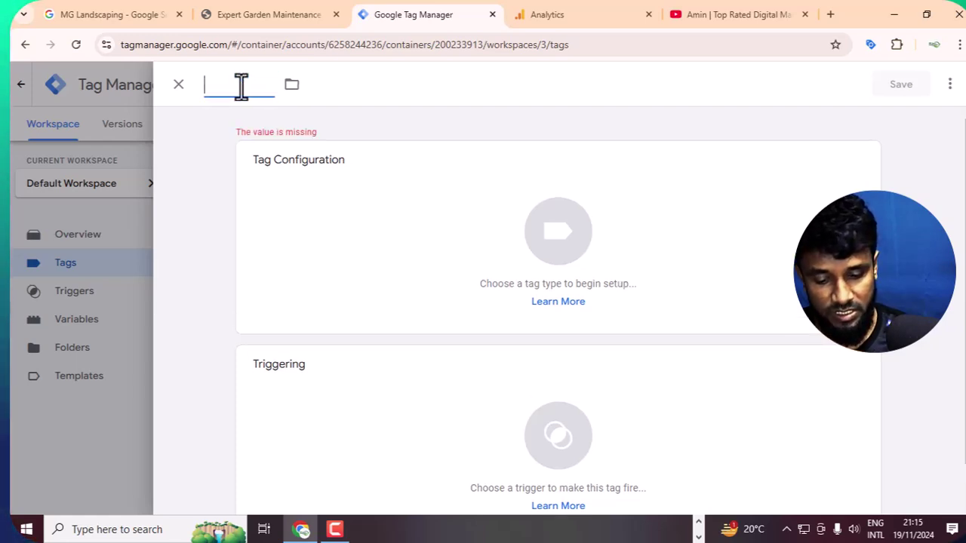
pyautogui.hotkey('ctrl', 'f')
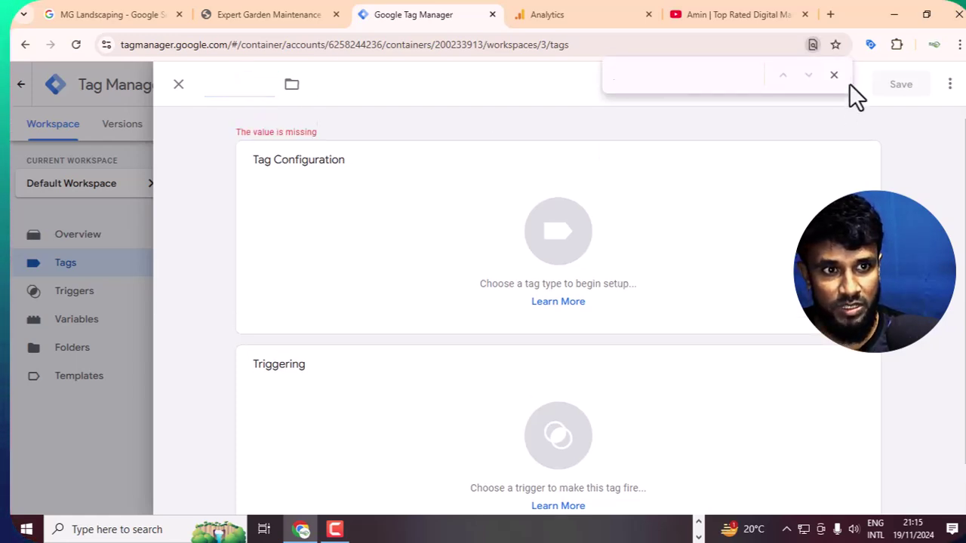
pyautogui.click(834, 76)
pyautogui.click(221, 84)
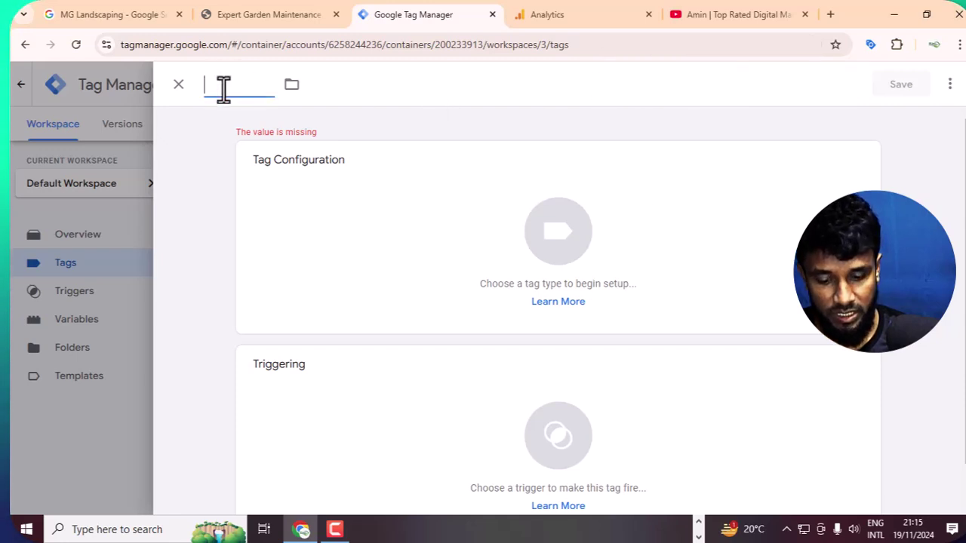
pyautogui.hotkey('ctrl', 'v')
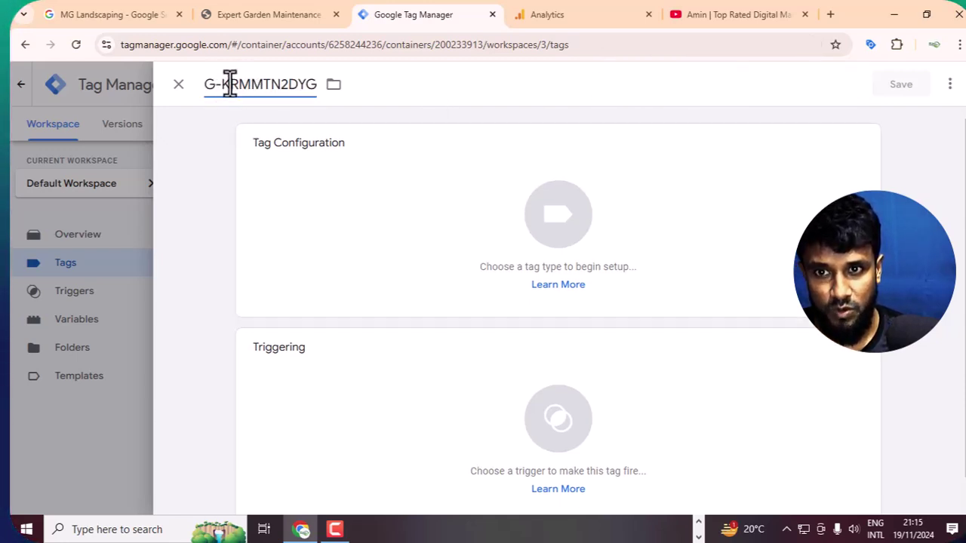
pyautogui.tripleClick(229, 84)
pyautogui.press('BackSpace')
pyautogui.write('G')
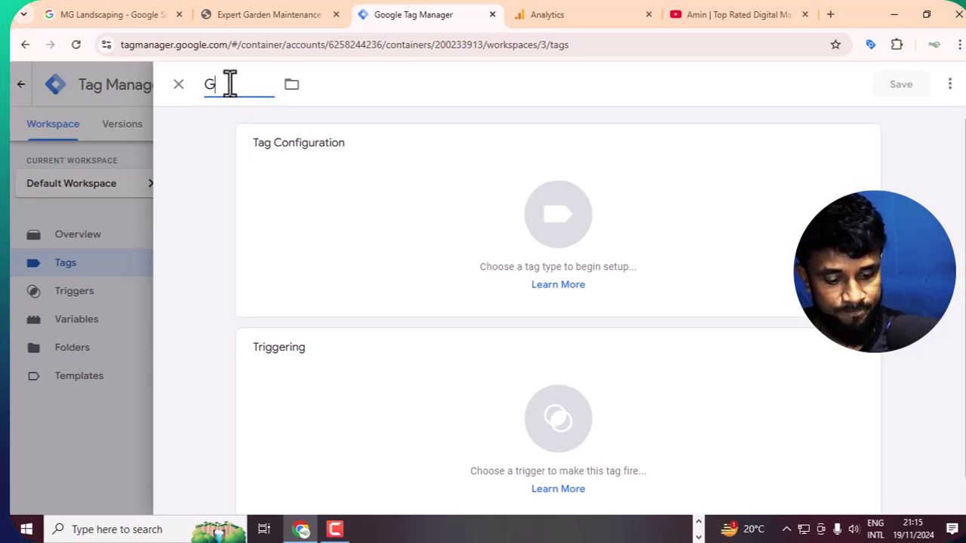
pyautogui.write('- tag')
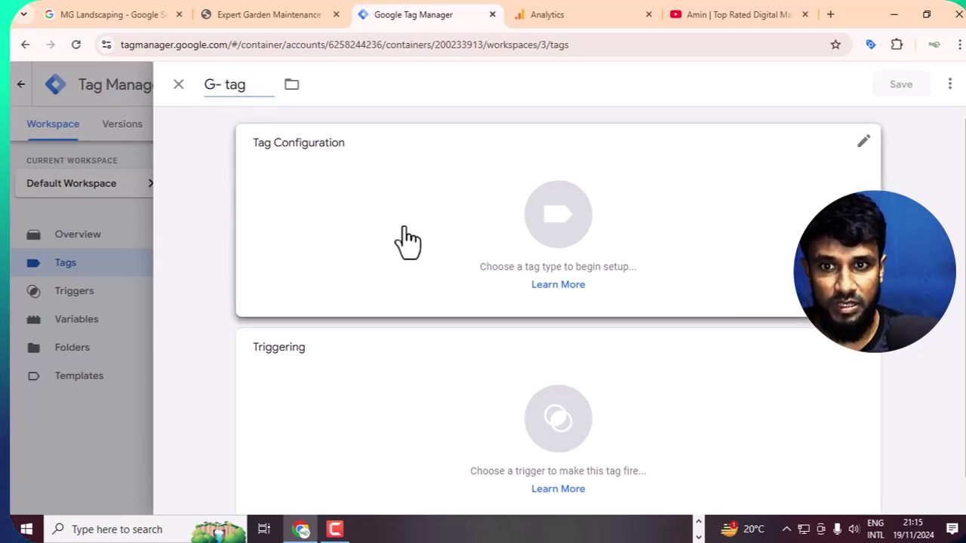
# Configure the tag as a Google Tag from the Google Analytics types, with Tag ID G-KRMMTN2DYG.
pyautogui.click(400, 241)
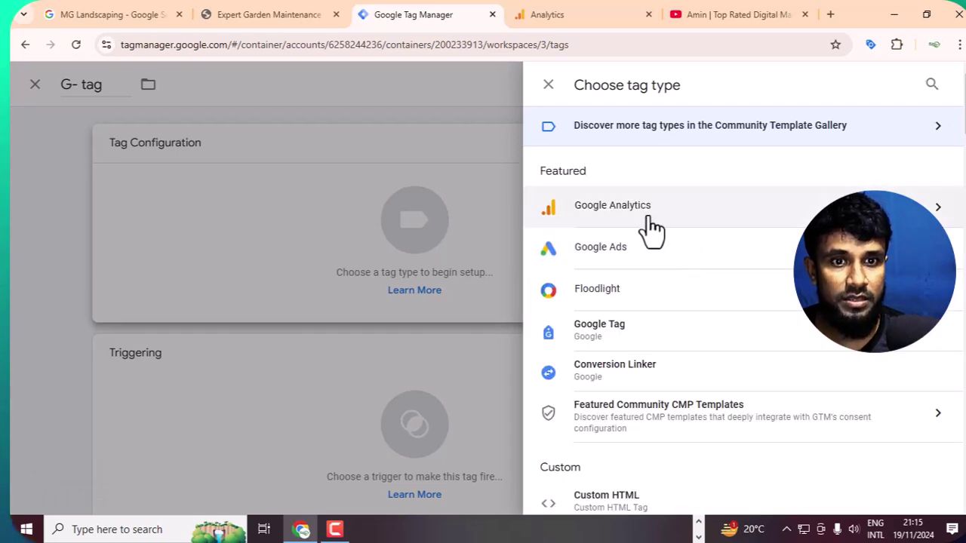
pyautogui.click(649, 218)
pyautogui.click(634, 185)
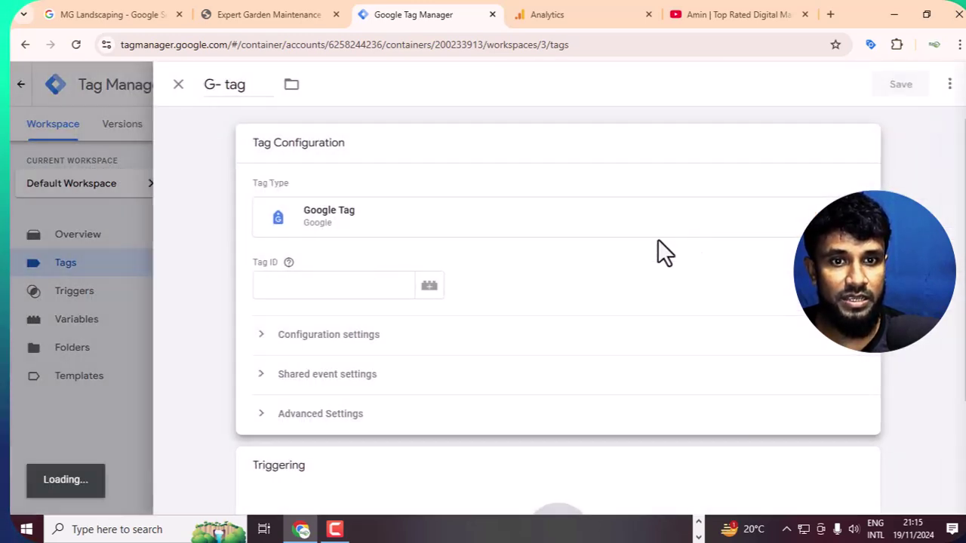
pyautogui.write('G-KRMMTN20YG')
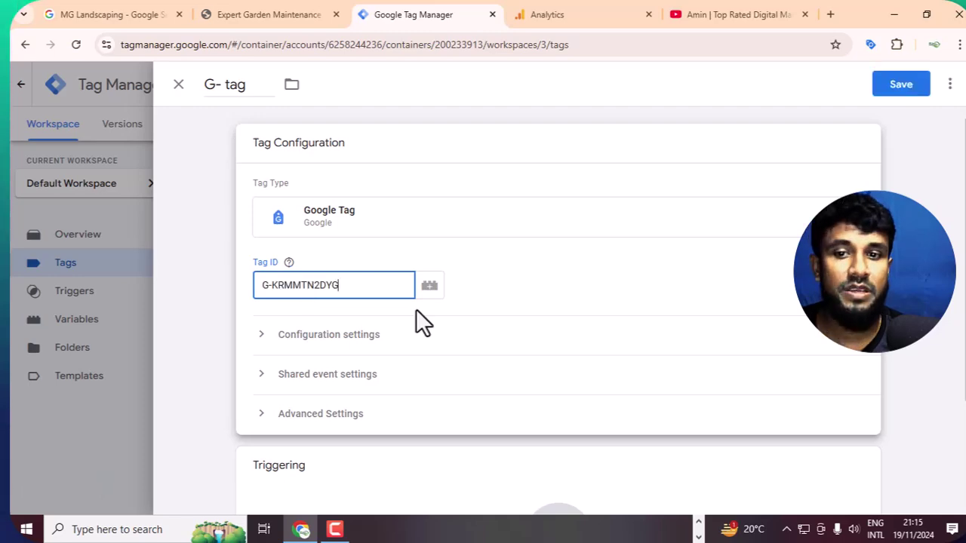
# Add the All Pages page view trigger to the tag and save the tag.
pyautogui.scroll(-2, 416, 319)
pyautogui.click(431, 431)
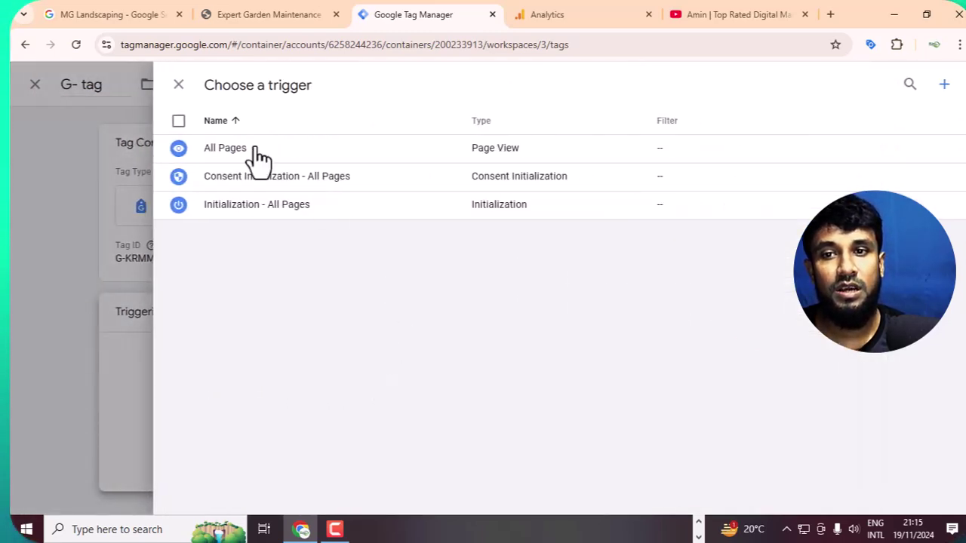
pyautogui.click(255, 156)
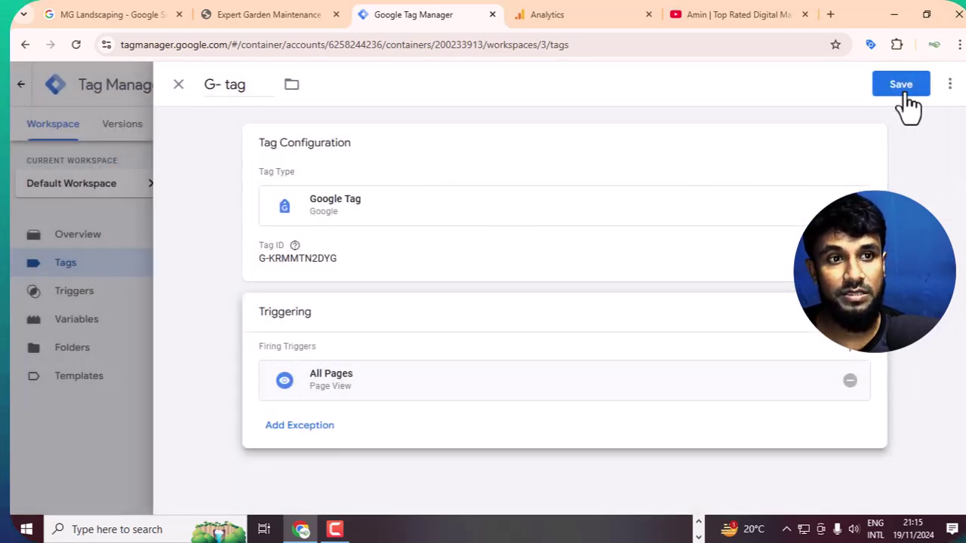
pyautogui.click(902, 87)
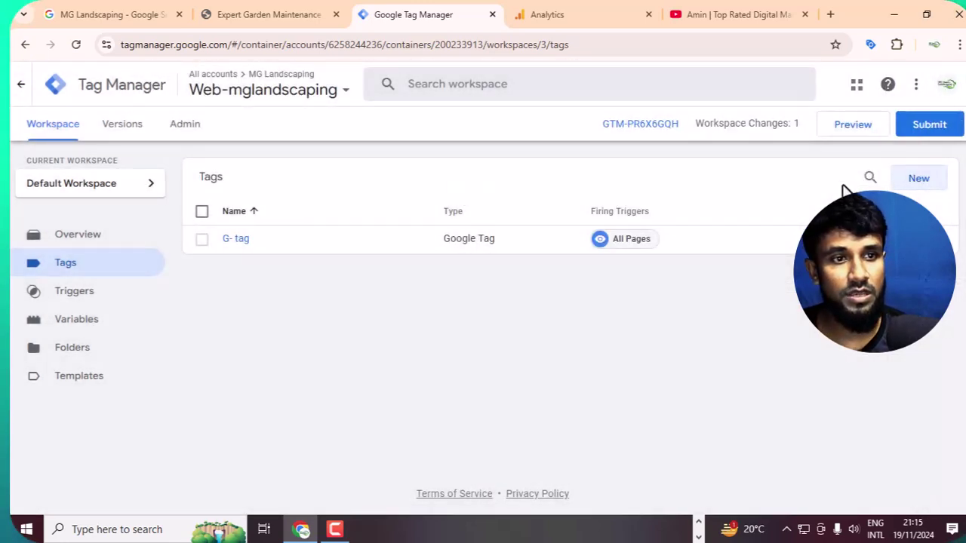
pyautogui.click(854, 126)
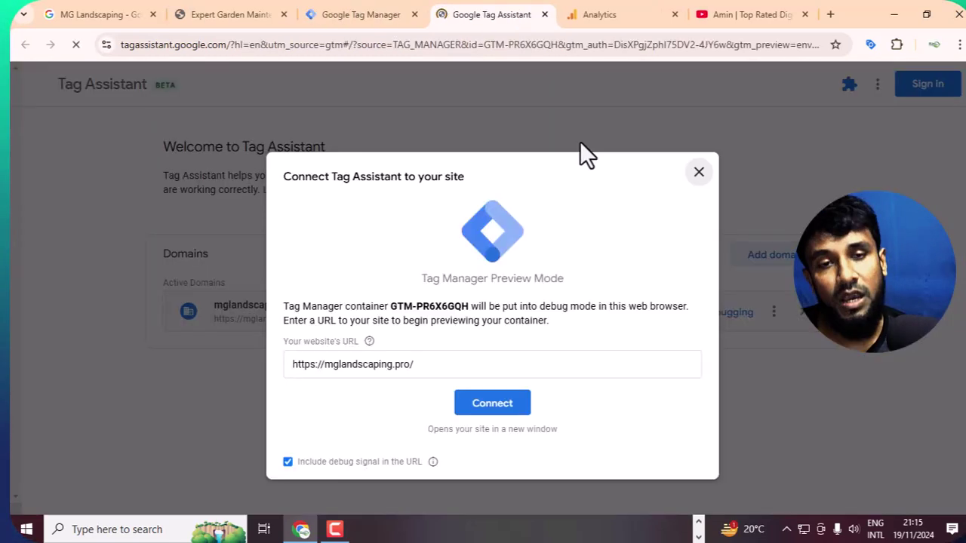
pyautogui.click(492, 404)
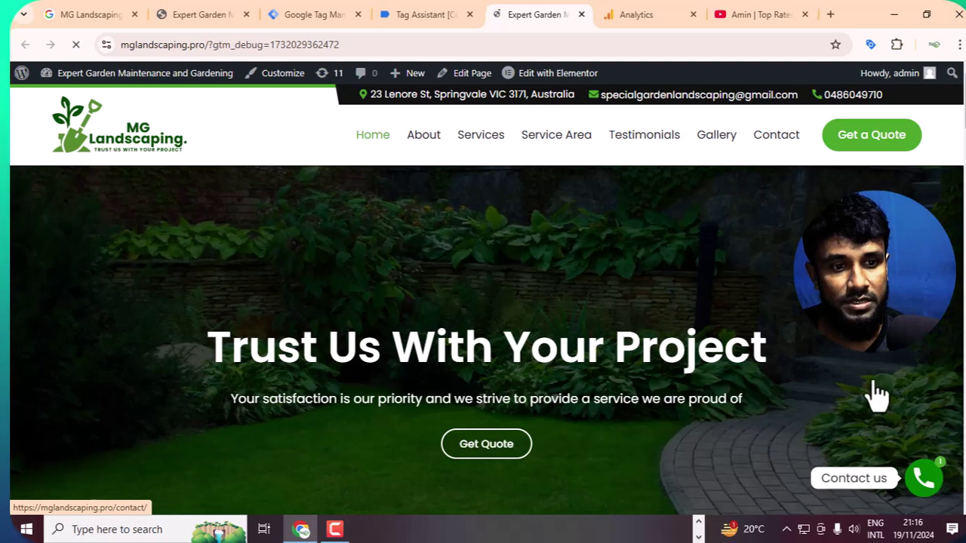
pyautogui.click(420, 15)
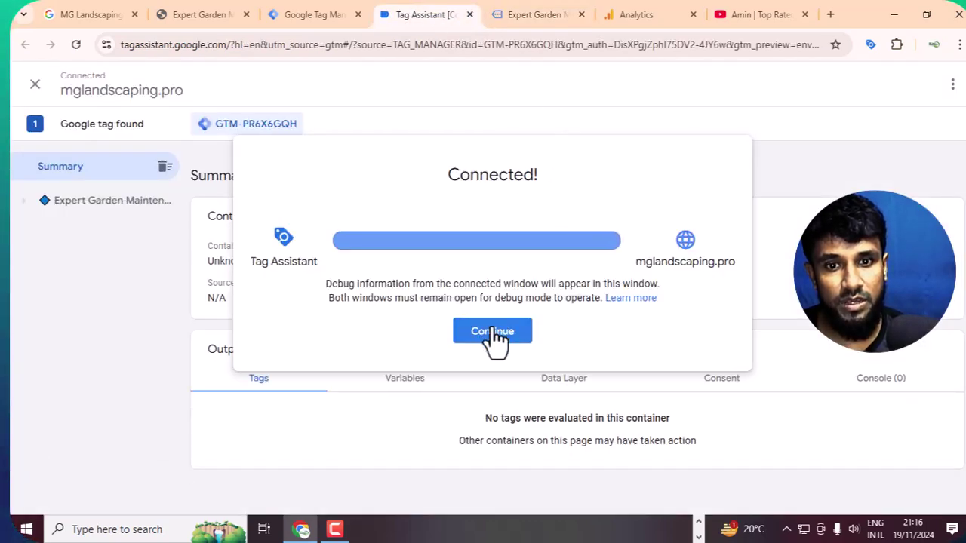
pyautogui.click(491, 331)
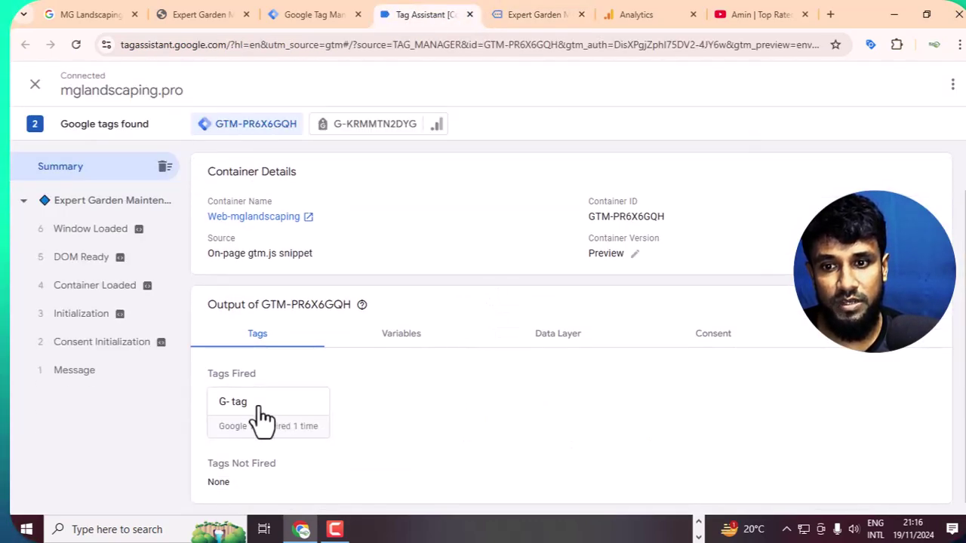
# Return to Google Analytics and close the installation instructions and the web stream details.
pyautogui.click(634, 15)
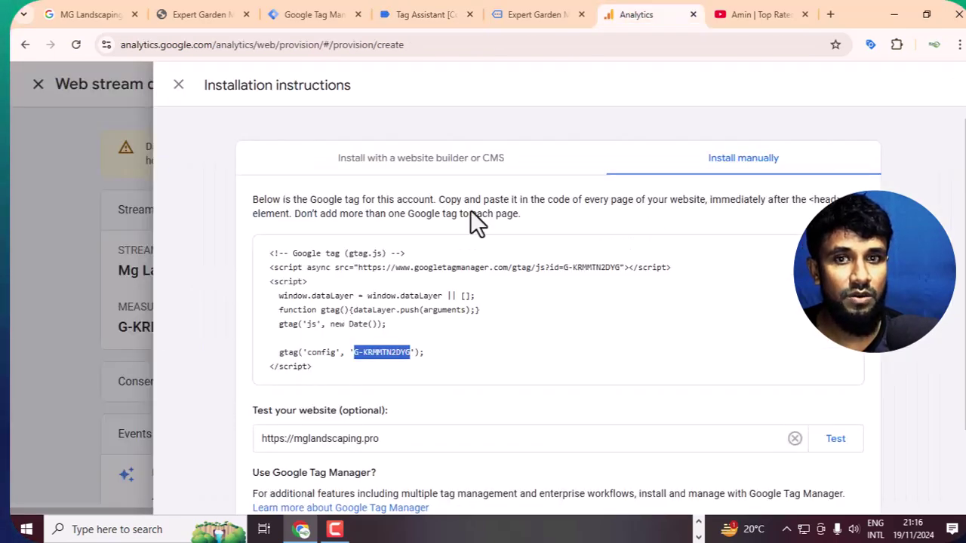
pyautogui.click(178, 88)
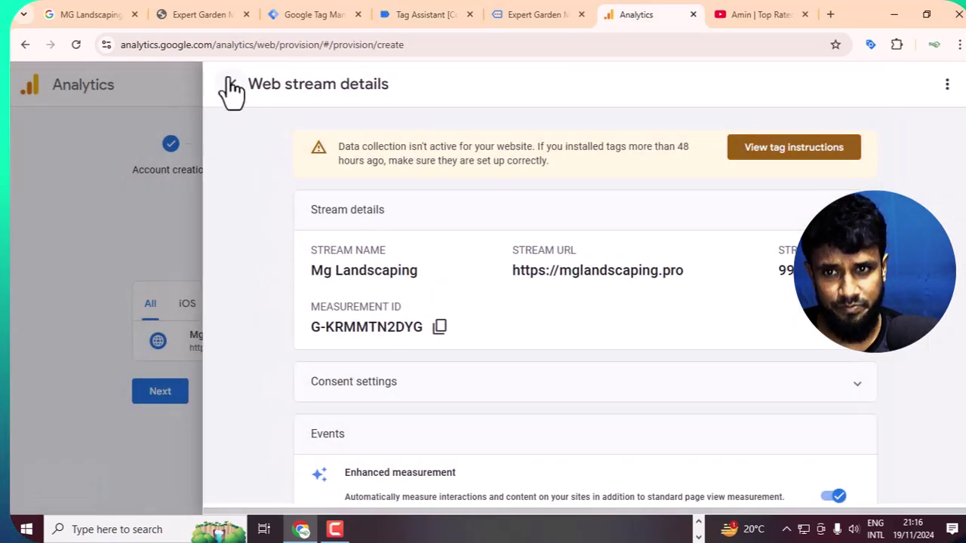
pyautogui.click(231, 84)
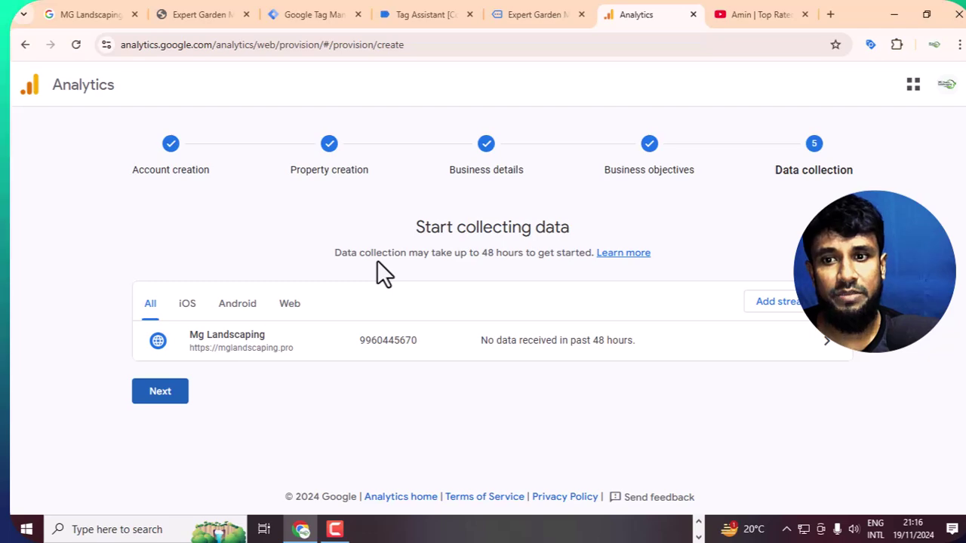
# Submit and publish the Web-mglandscaping container changes in Google Tag Manager, leaving the version name and description empty.
pyautogui.click(332, 14)
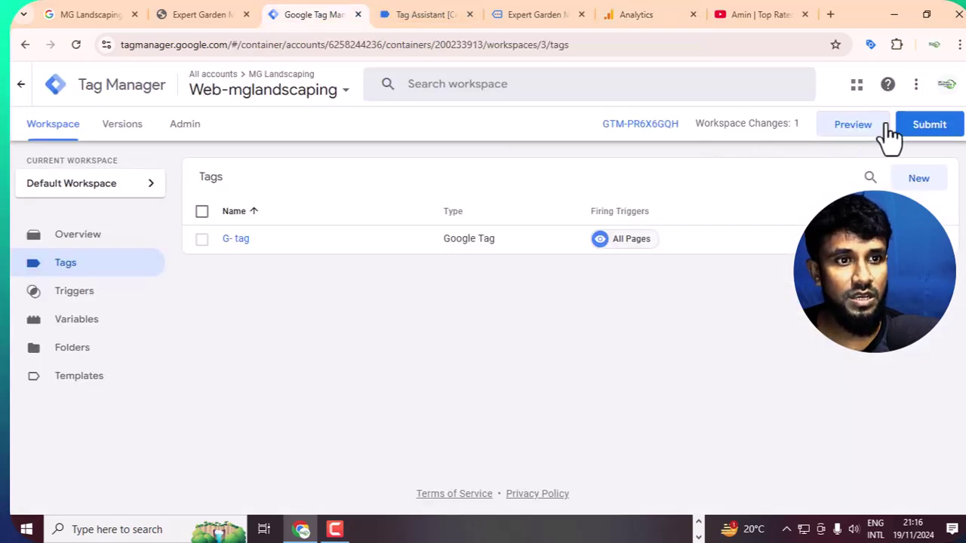
pyautogui.click(926, 130)
pyautogui.click(924, 84)
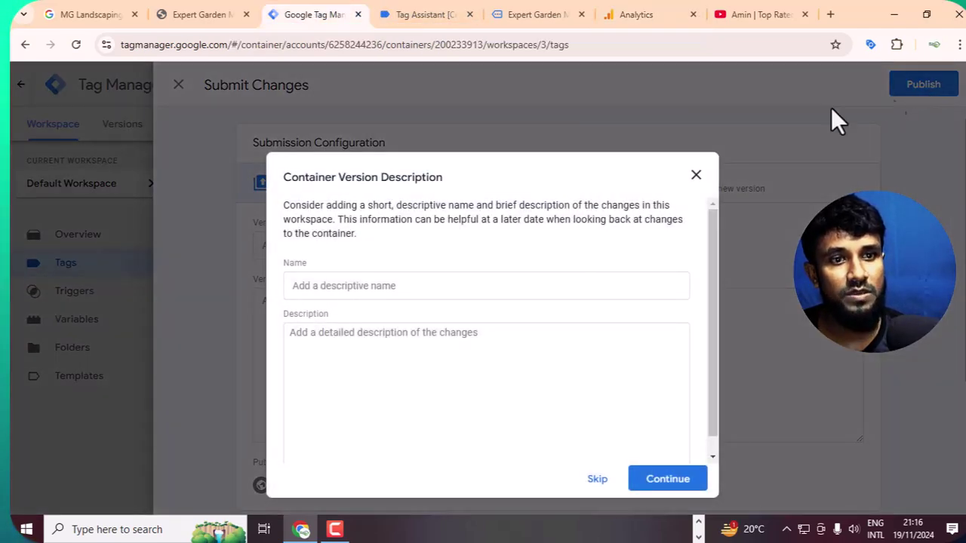
pyautogui.click(675, 486)
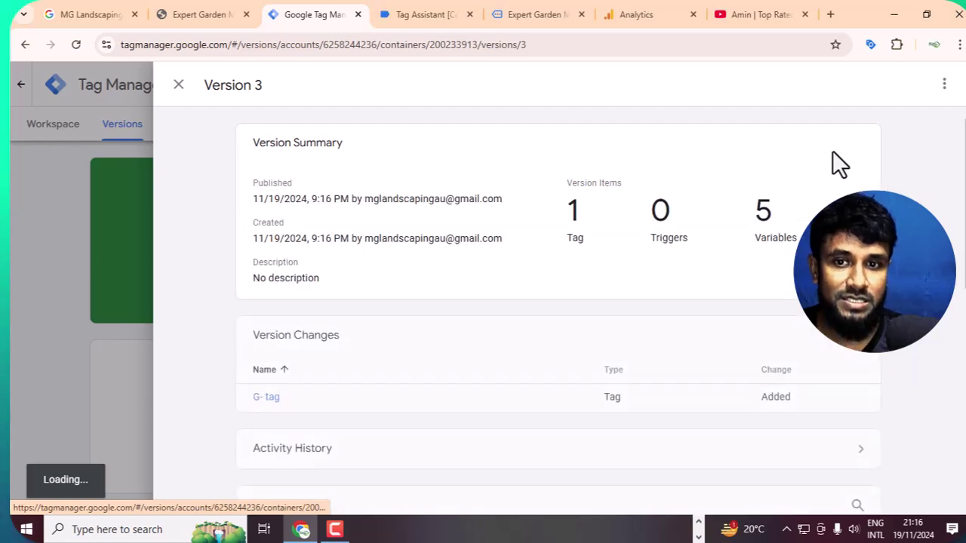
# Close the published version's details, return to Google Analytics, and finish the data collection setup by continuing to Home.
pyautogui.click(179, 85)
pyautogui.click(666, 12)
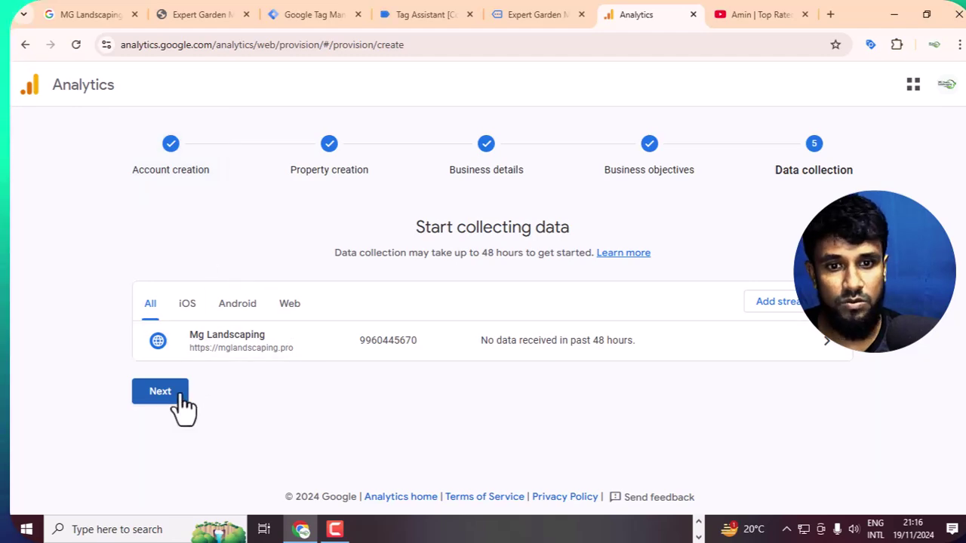
pyautogui.click(160, 392)
pyautogui.scroll(-2, 431, 349)
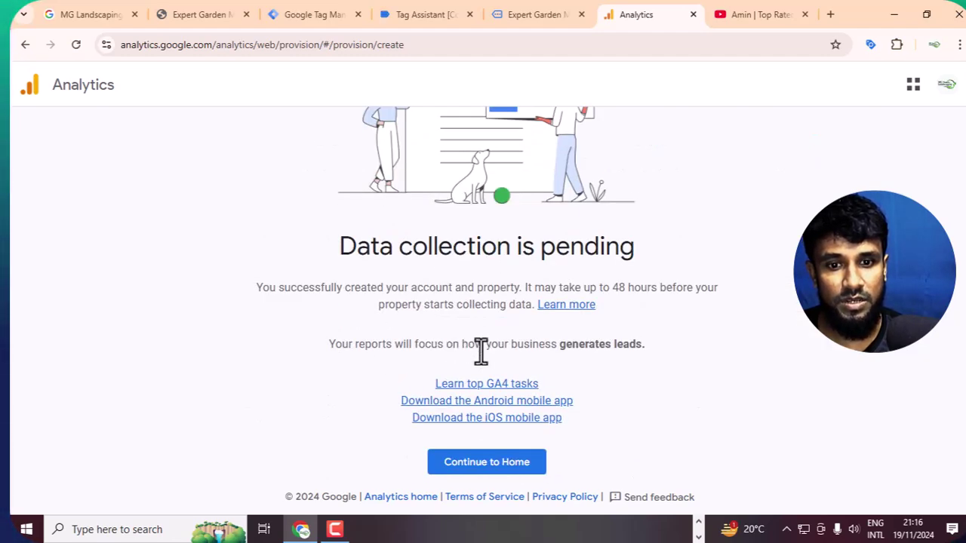
pyautogui.click(484, 473)
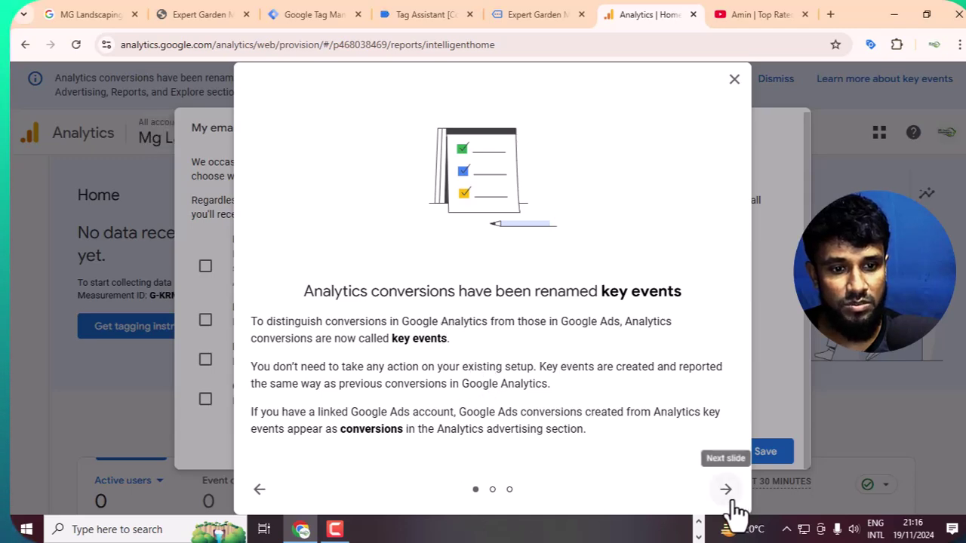
# Close the key events introduction, save the email communication preferences with all options unchecked, and dismiss the key events banner.
pyautogui.scroll(-2, 738, 316)
pyautogui.click(733, 80)
pyautogui.click(764, 452)
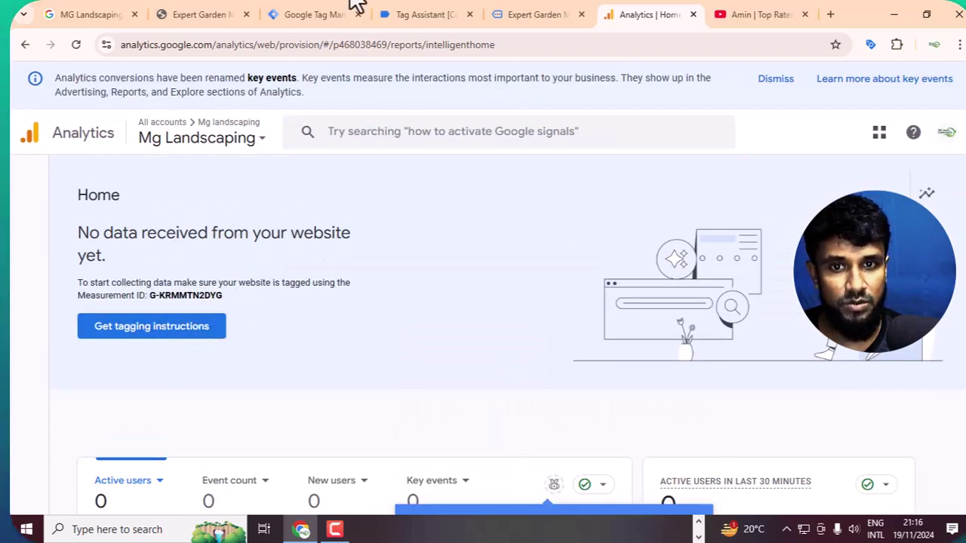
pyautogui.click(777, 80)
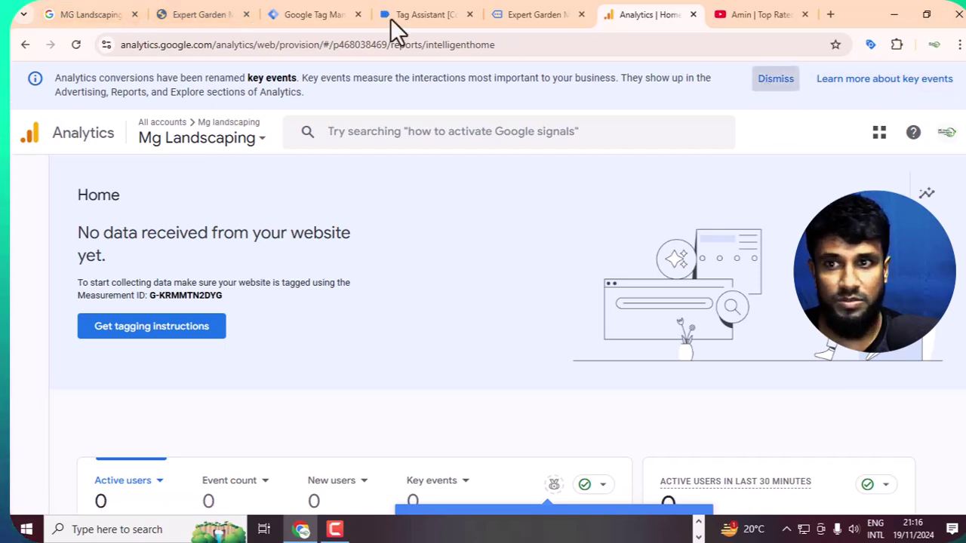
# Copy the mglandscaping.pro address and open the site in a new tab of another Chrome profile's window.
pyautogui.click(203, 14)
pyautogui.rightClick(188, 47)
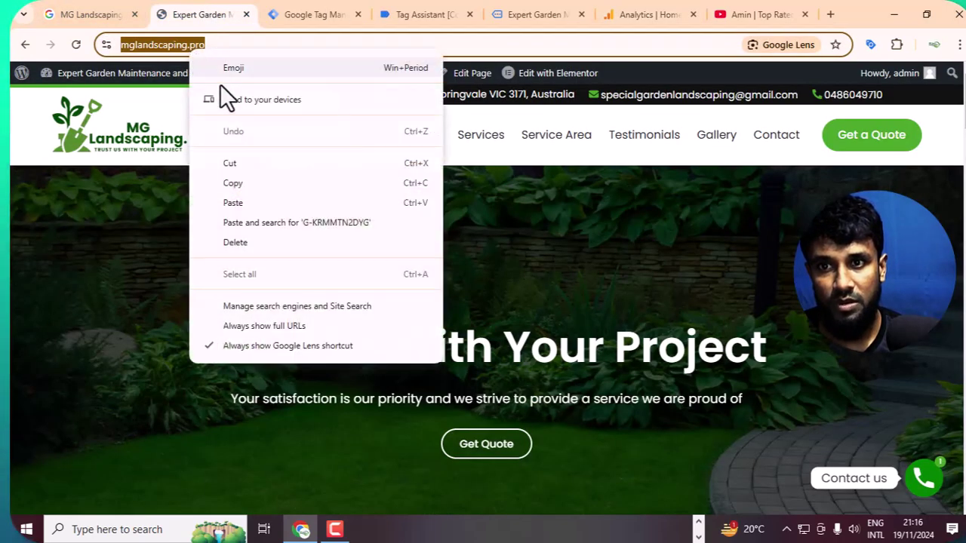
pyautogui.click(244, 182)
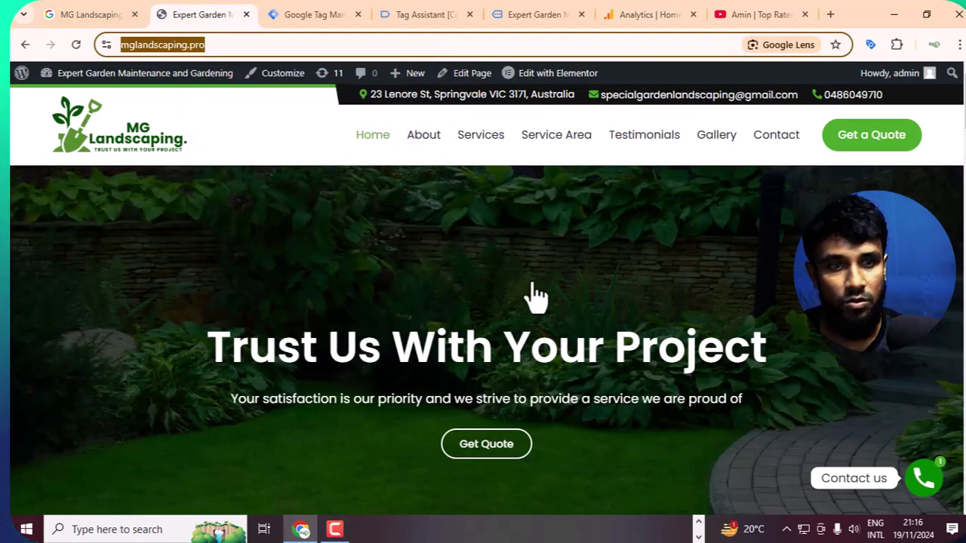
pyautogui.click(933, 45)
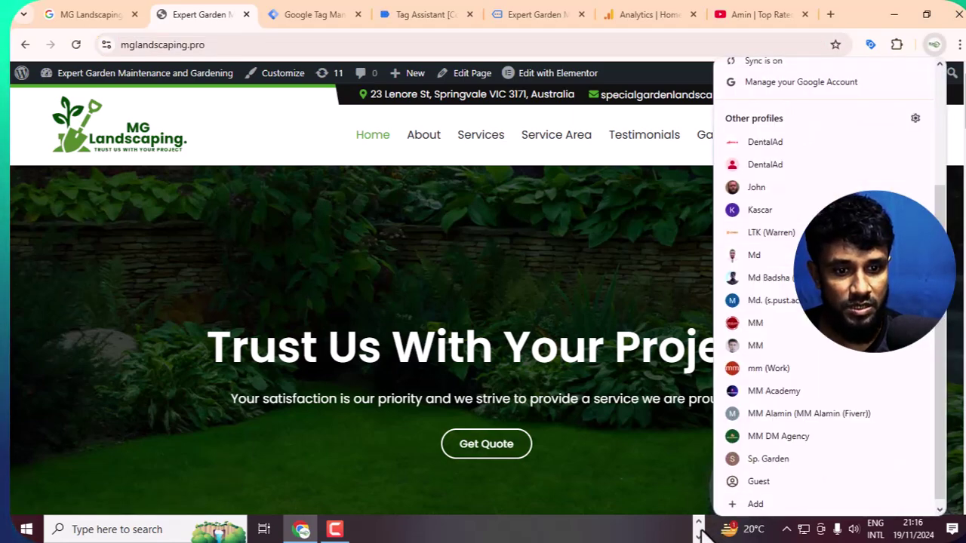
pyautogui.click(699, 526)
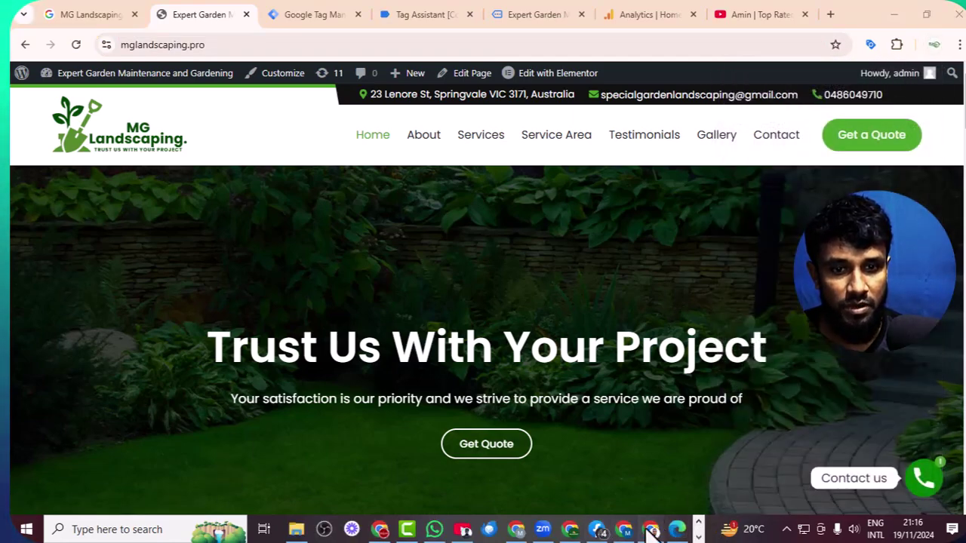
pyautogui.click(650, 530)
pyautogui.hotkey('ctrl', 't')
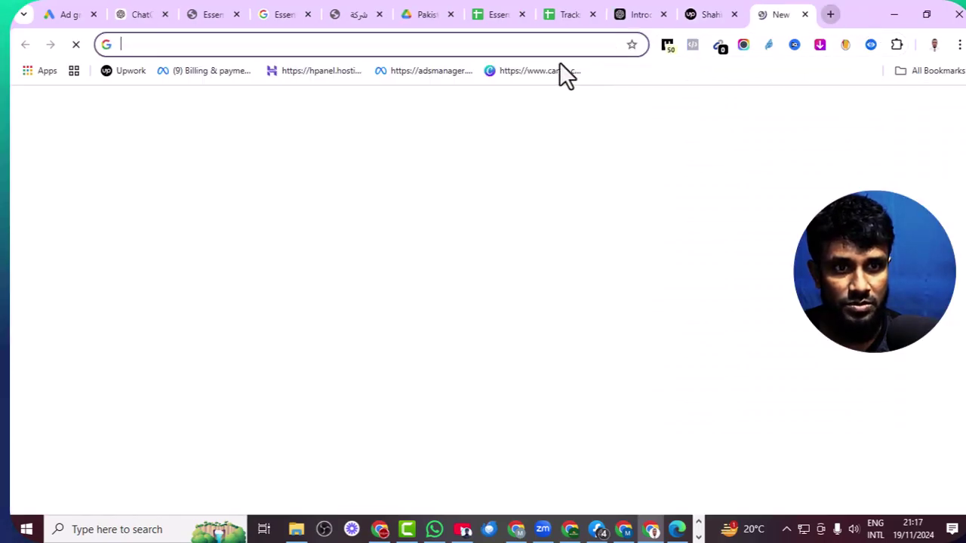
pyautogui.rightClick(521, 45)
pyautogui.click(565, 170)
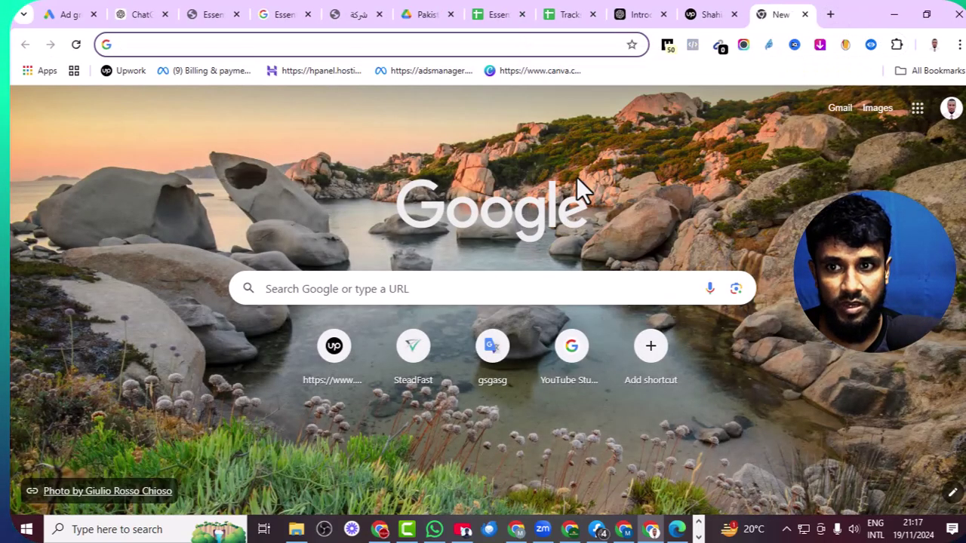
pyautogui.press('Return')
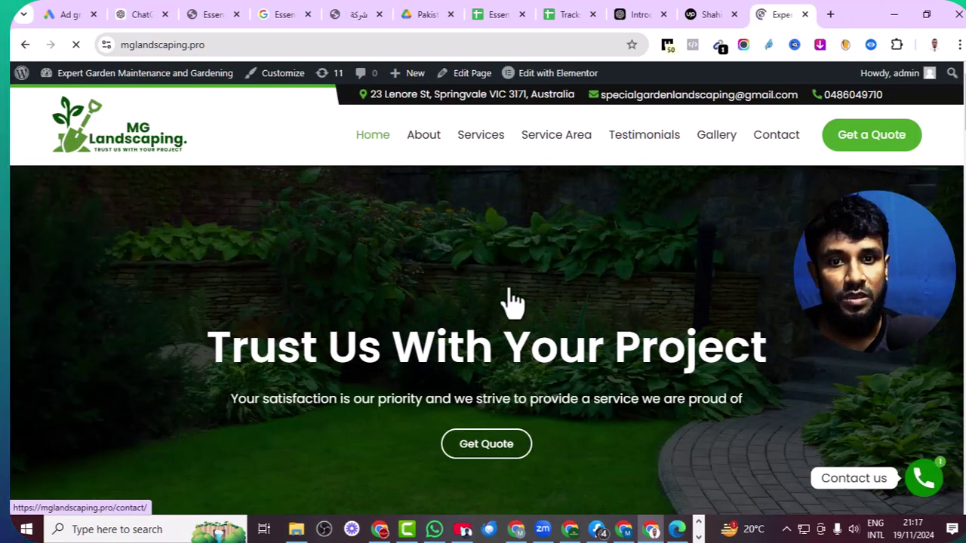
# Switch back to the original Chrome profile's window and reload the Google Analytics home page.
pyautogui.click(698, 537)
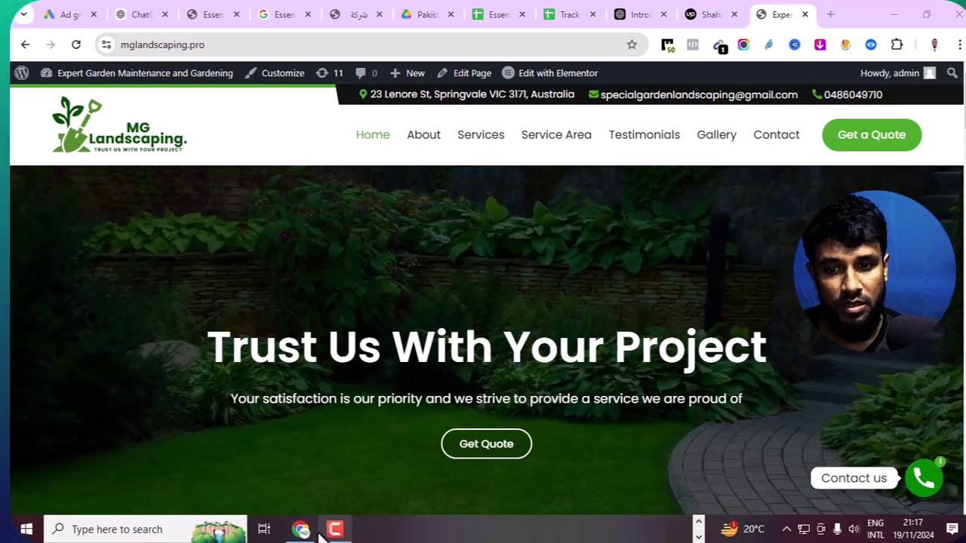
pyautogui.click(301, 529)
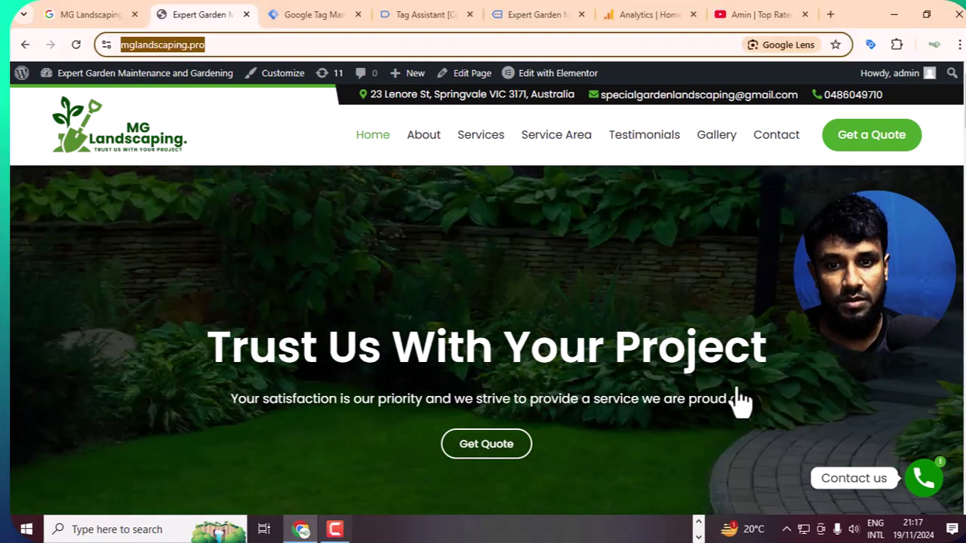
pyautogui.click(638, 14)
pyautogui.click(76, 45)
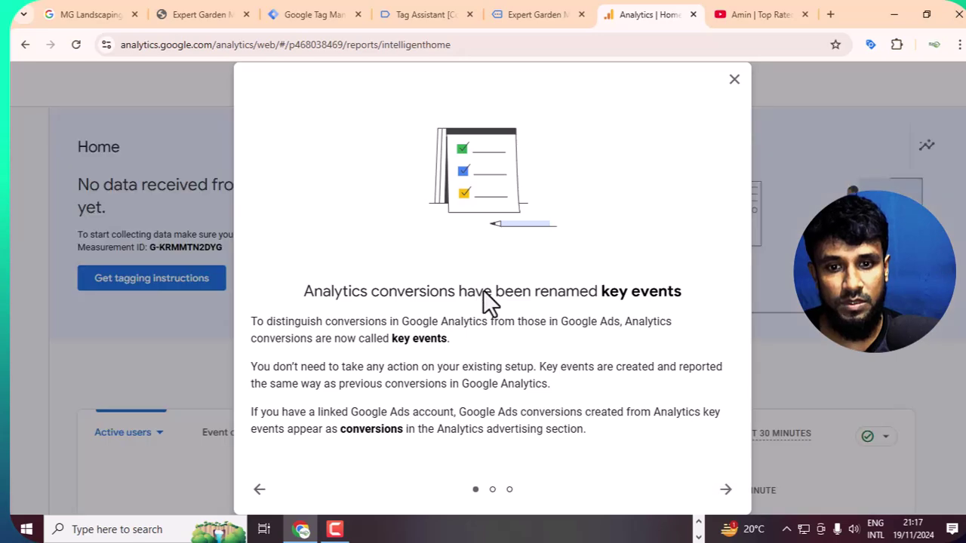
# Page through the key events introduction to its summary of updates, and close it together with the Benchmarking notice.
pyautogui.click(724, 489)
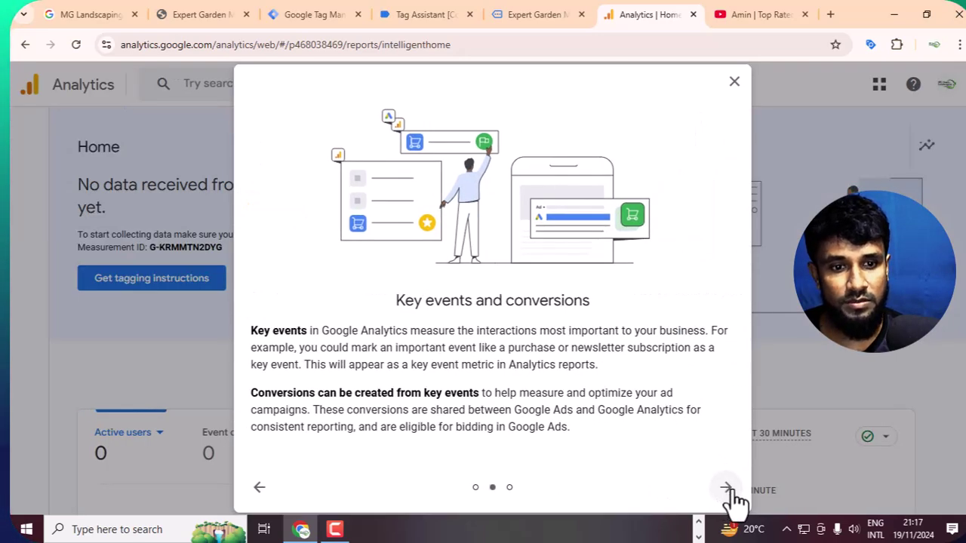
pyautogui.click(728, 491)
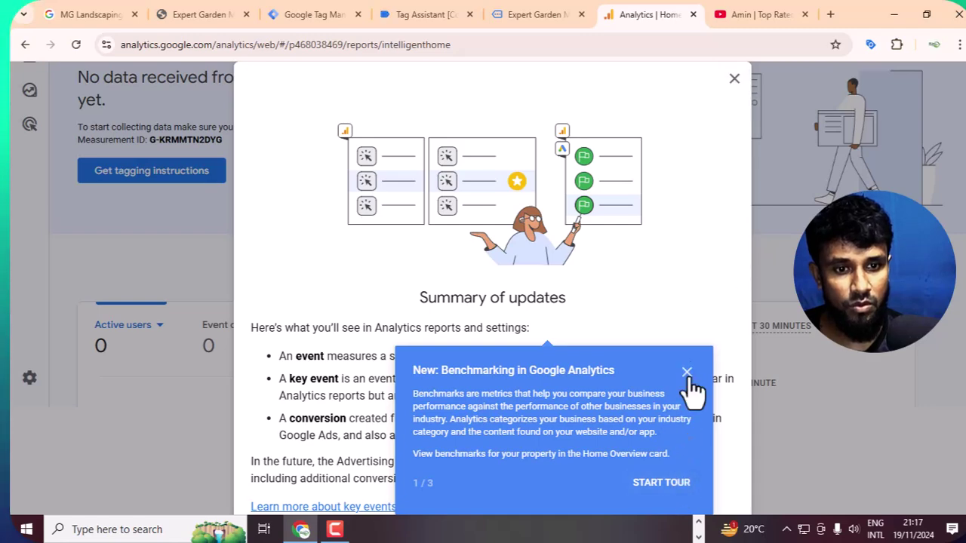
pyautogui.click(726, 100)
pyautogui.click(734, 78)
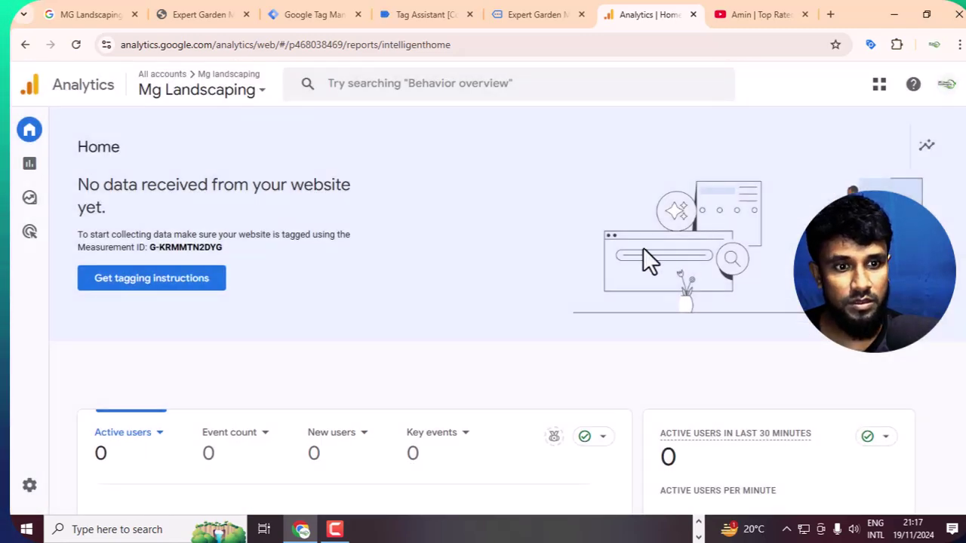
# Check the active users in the last 30 minutes and their country on the Analytics home page.
pyautogui.scroll(-5, 508, 255)
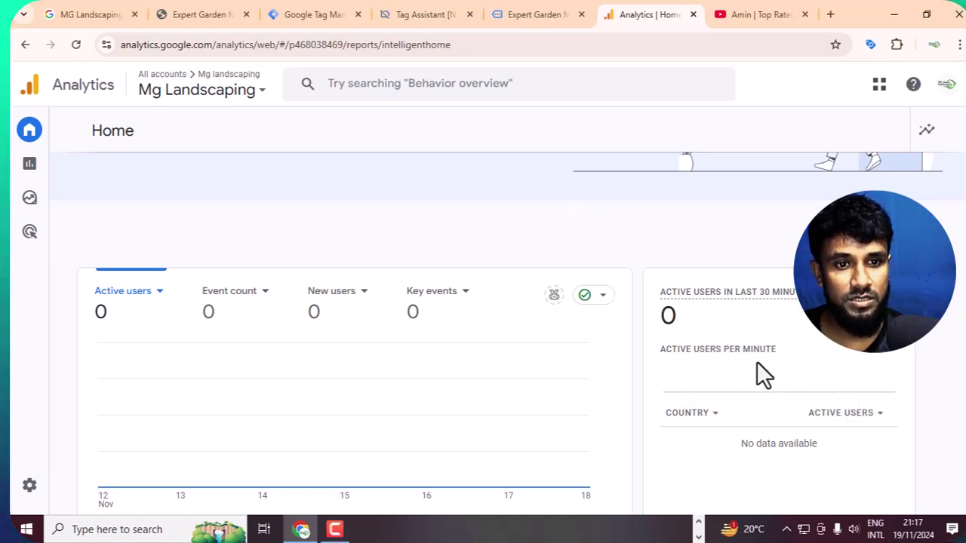
pyautogui.scroll(3, 254, 352)
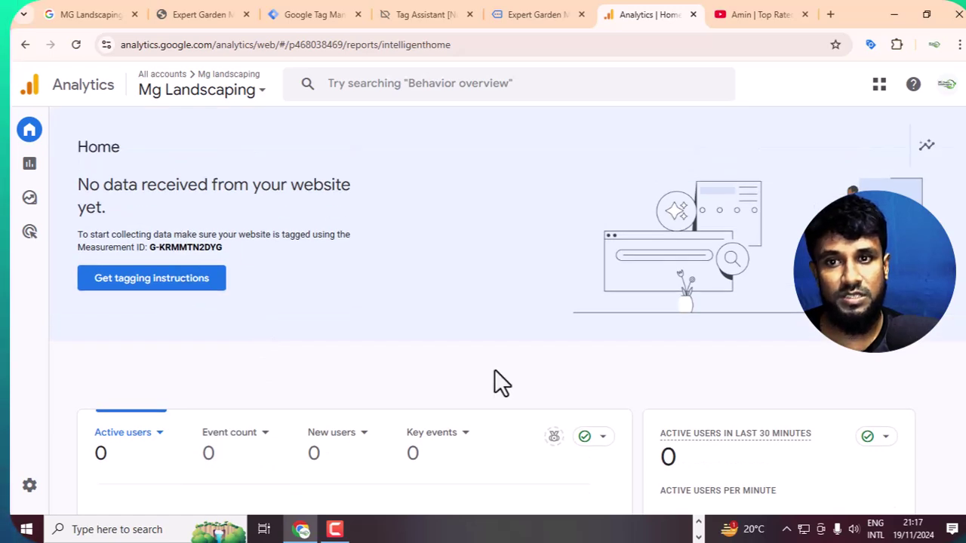
pyautogui.click(336, 528)
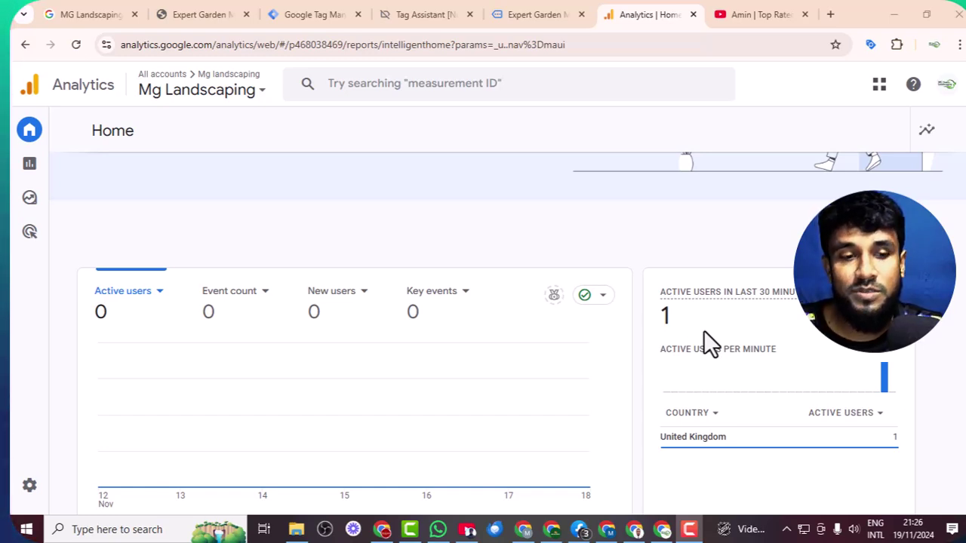
pyautogui.moveTo(683, 432)
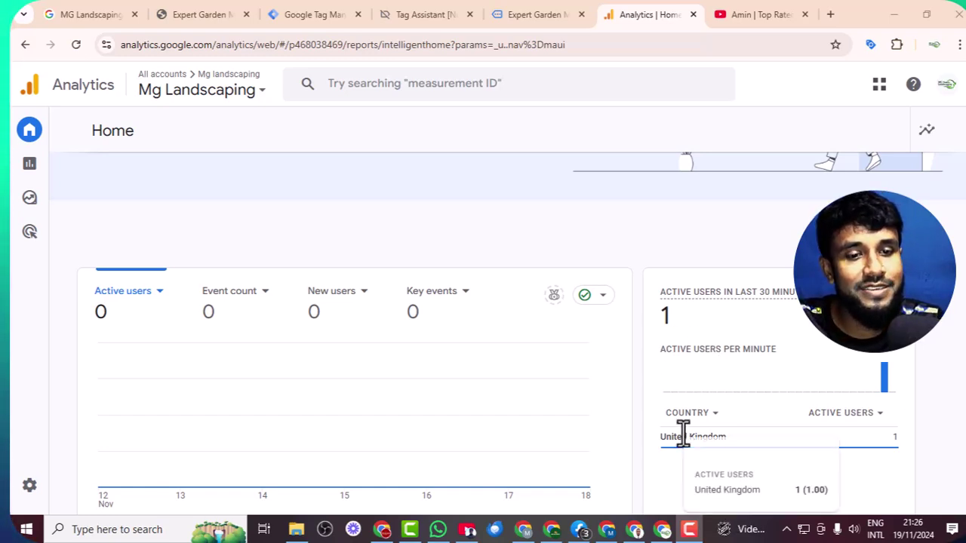